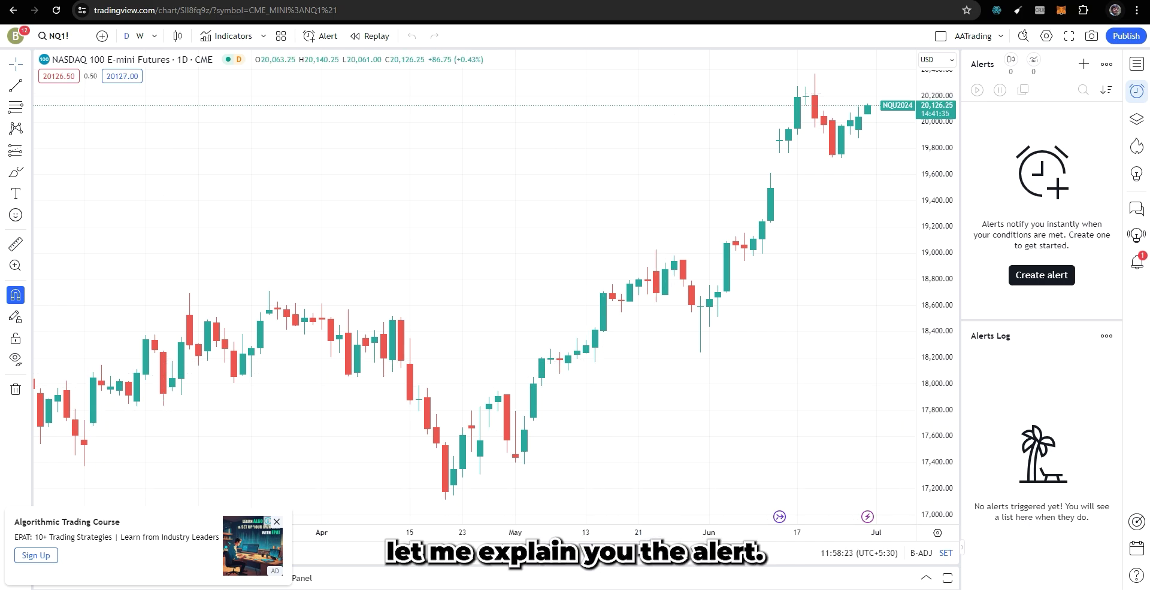
# - Copy the single-account alert JSON into a new Notepad tab and close it with a brace
pyautogui.click(642, 542)
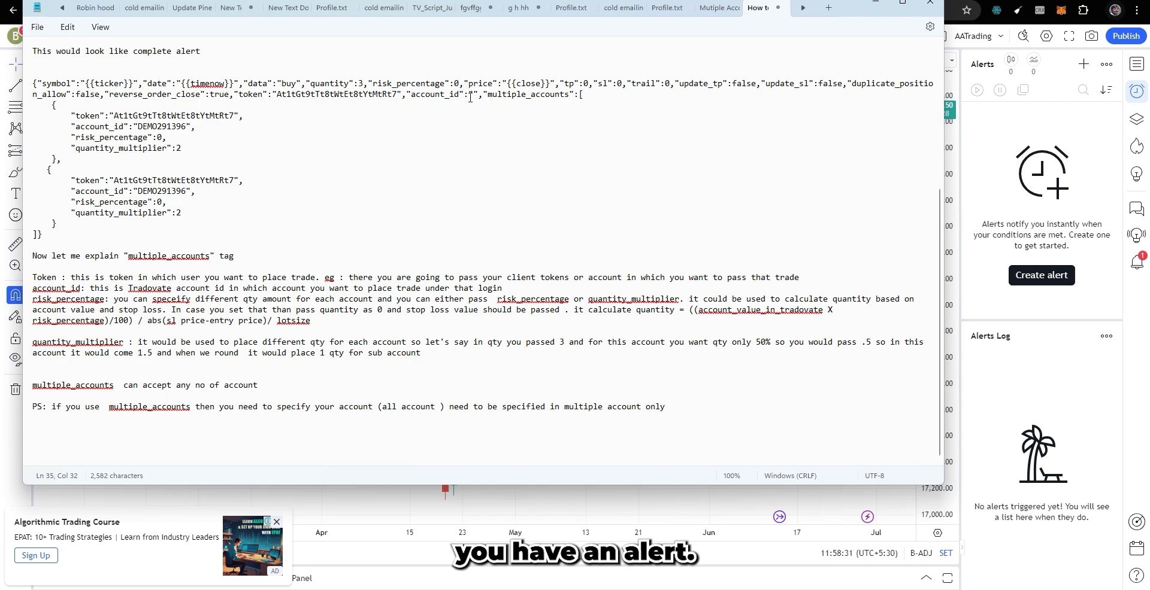
pyautogui.moveTo(481, 95); pyautogui.dragTo(27, 89)
pyautogui.hotkey('ctrl', 'c')
pyautogui.hotkey('ctrl', 'n')
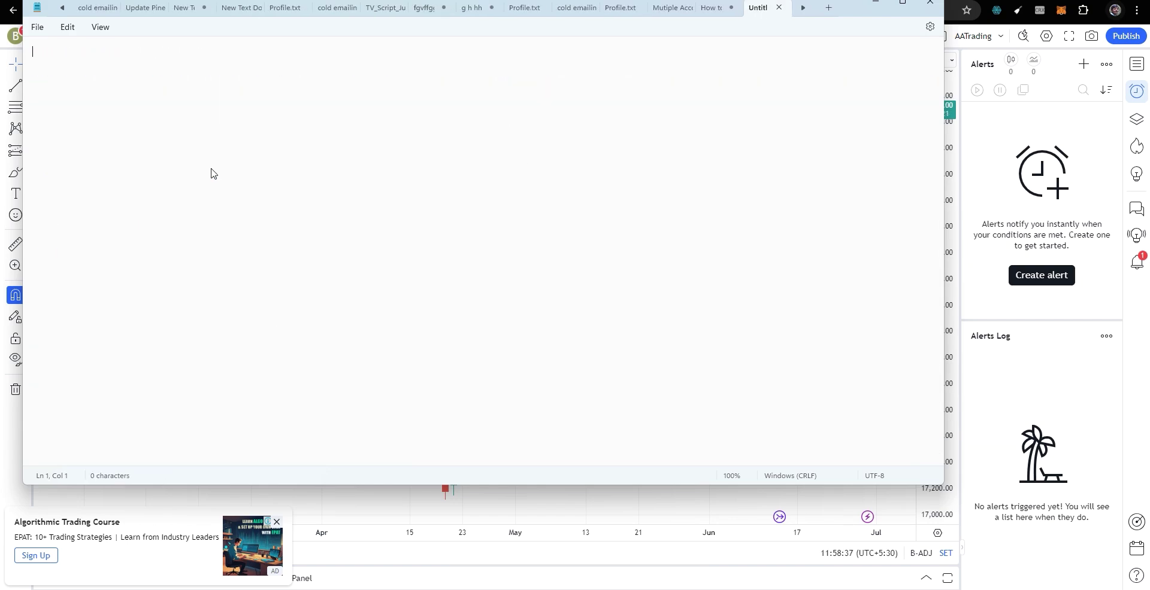
pyautogui.hotkey('ctrl', 'v')
pyautogui.write('}')
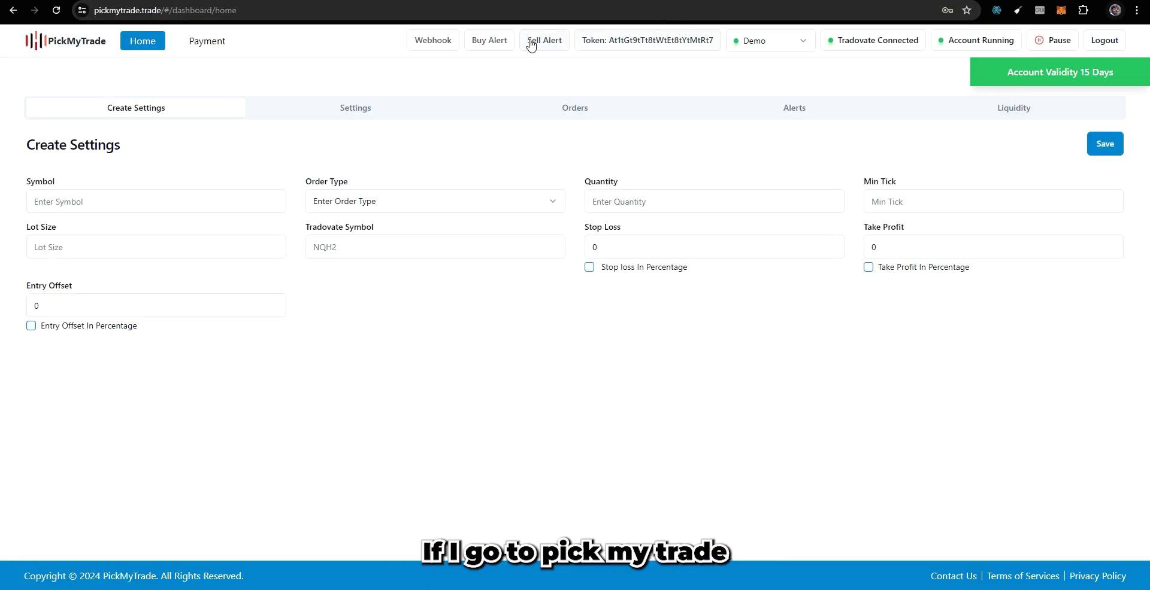
# - Paste PickMyTrade's buy-alert JSON into Notepad on a new line
pyautogui.click(474, 42)
pyautogui.hotkey('alt', 'Tab')
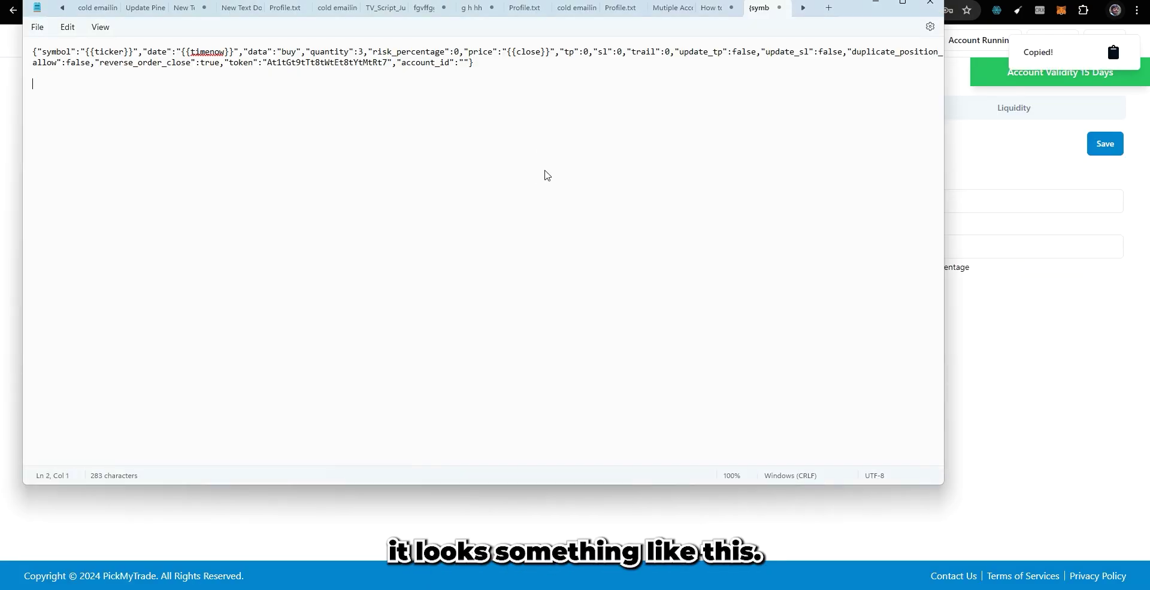
pyautogui.hotkey('ctrl', 'v')
pyautogui.press('Left')
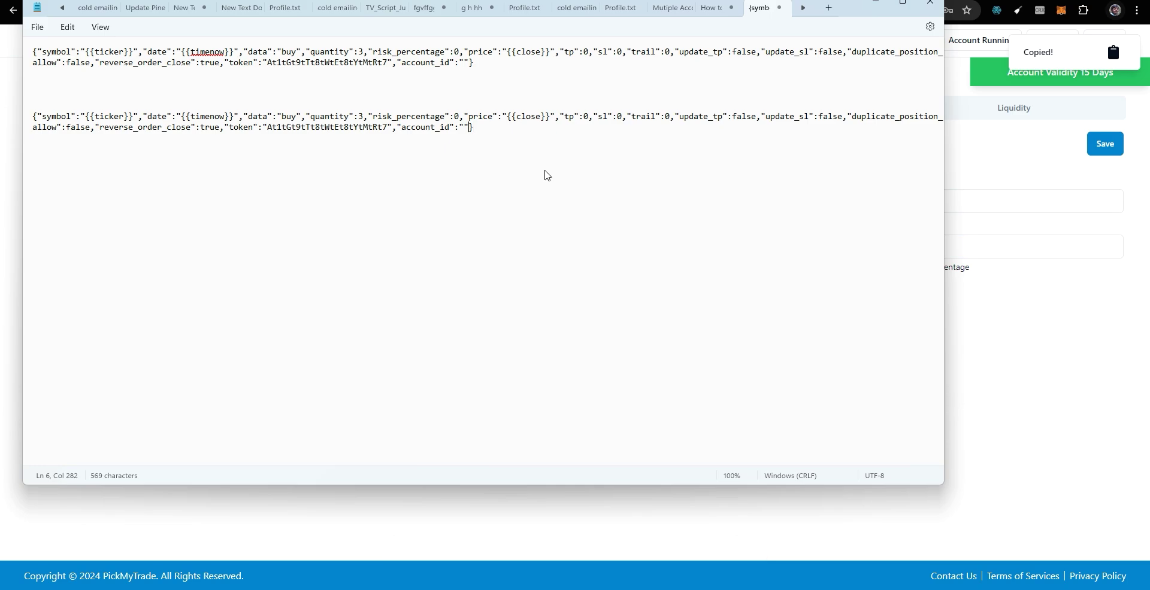
# - Place the cursor just after the pasted JSON's empty account_id value
pyautogui.moveTo(494, 141); pyautogui.dragTo(98, 100)
pyautogui.click(398, 159)
pyautogui.tripleClick(274, 113)
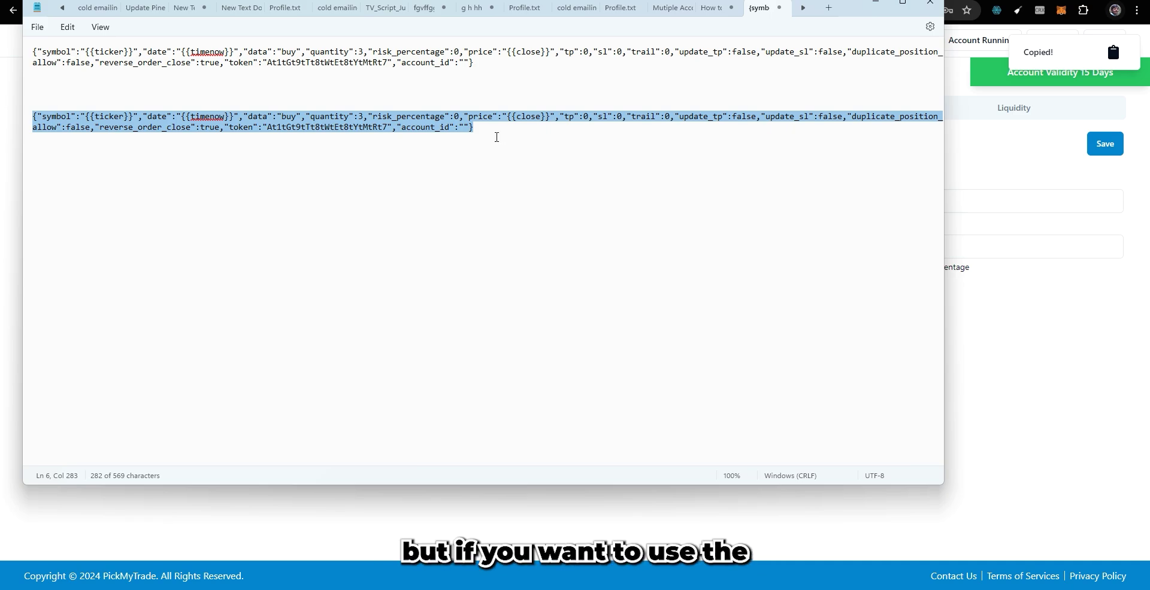
pyautogui.click(468, 128)
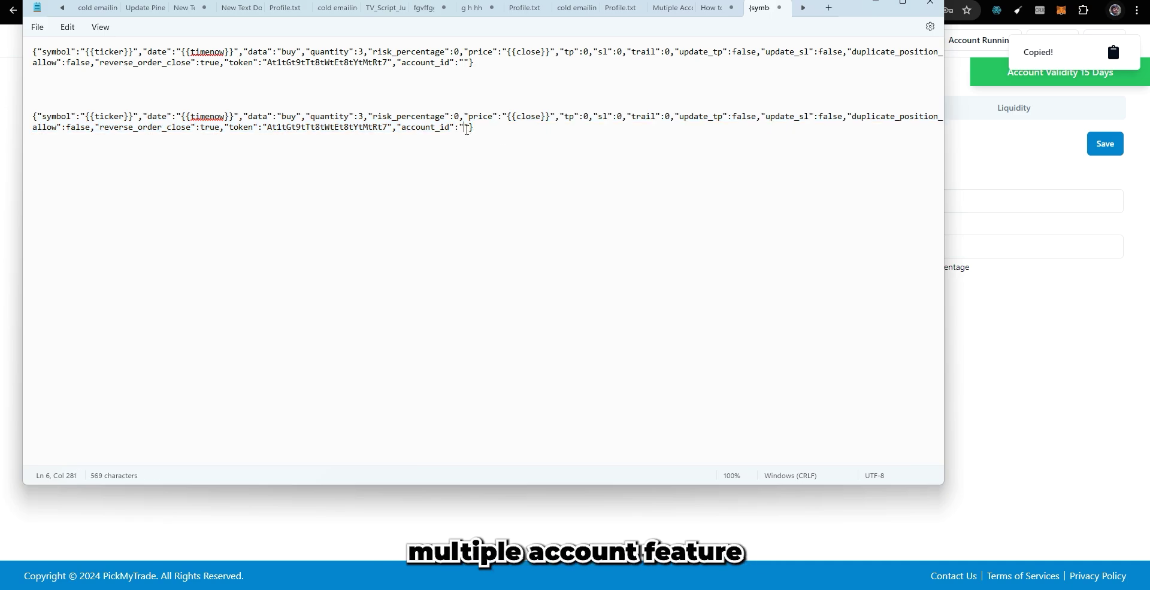
pyautogui.press('Right')
# - Add a comma after account_id and paste the guide's two-account multiple_accounts array there
pyautogui.write(',')
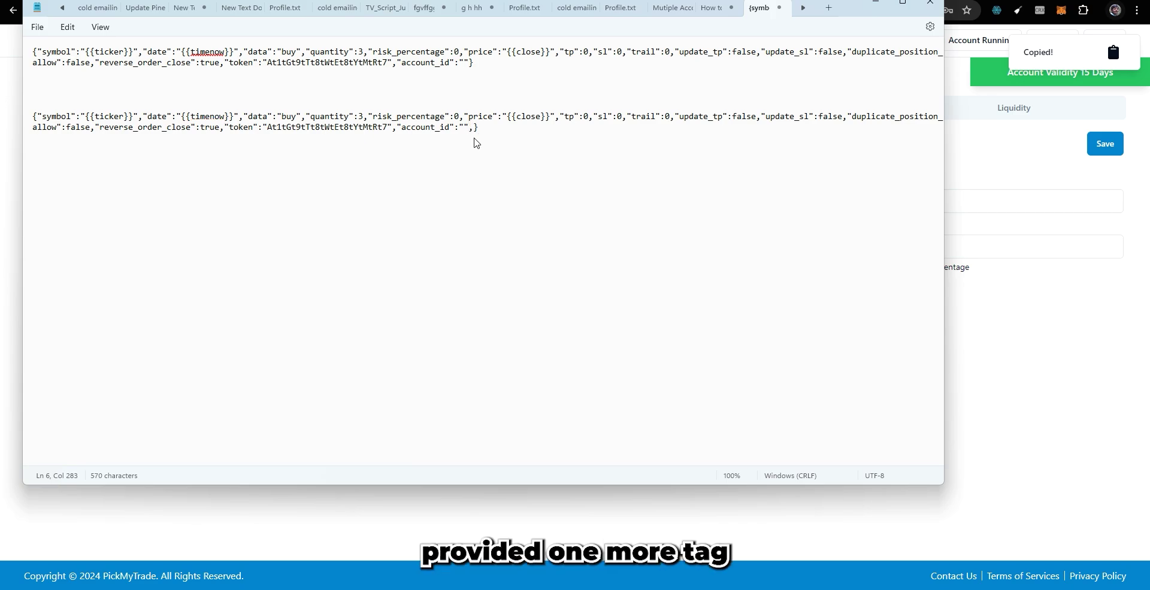
pyautogui.click(665, 13)
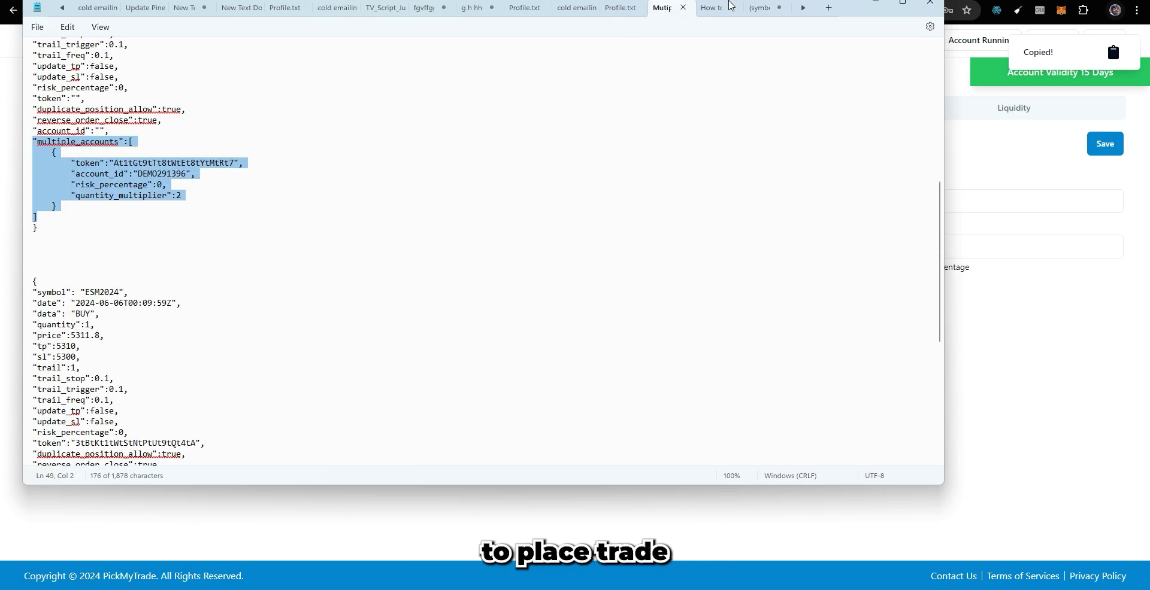
pyautogui.click(711, 7)
pyautogui.moveTo(484, 94); pyautogui.dragTo(37, 235)
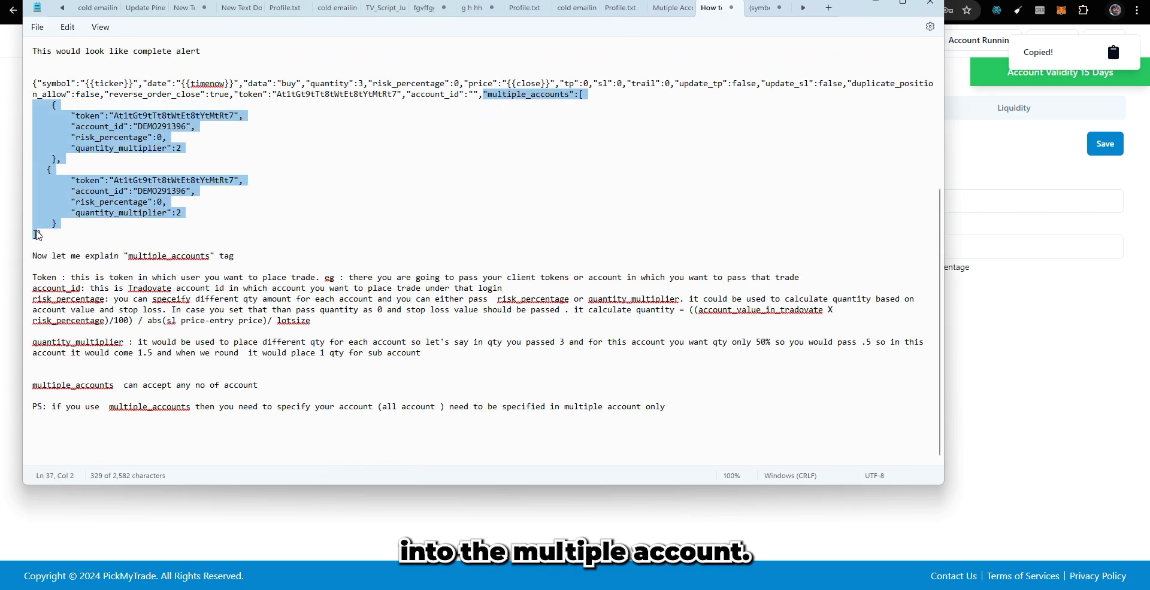
pyautogui.click(760, 8)
pyautogui.hotkey('ctrl', 'v')
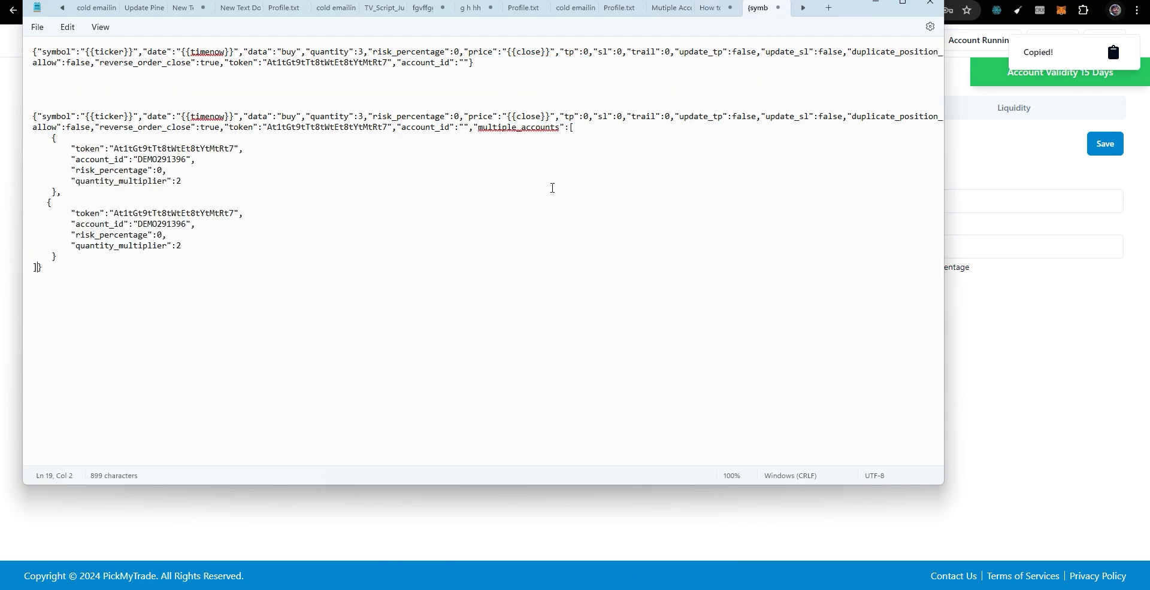
# - Copy the first account object and place the cursor after the second account entry
pyautogui.moveTo(477, 131); pyautogui.dragTo(559, 131)
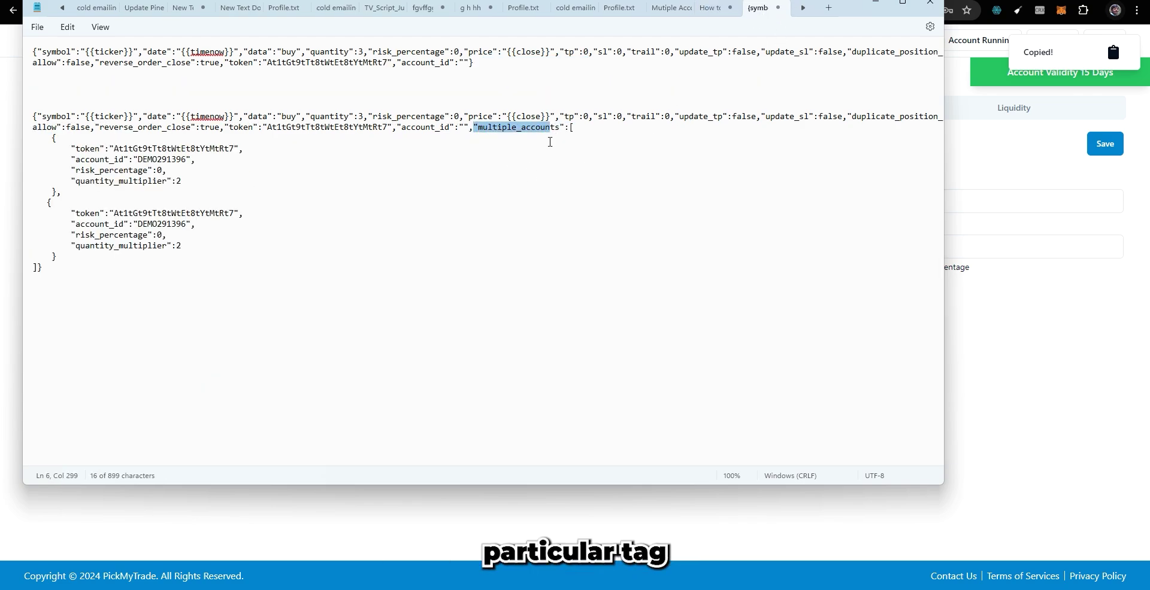
pyautogui.click(538, 129)
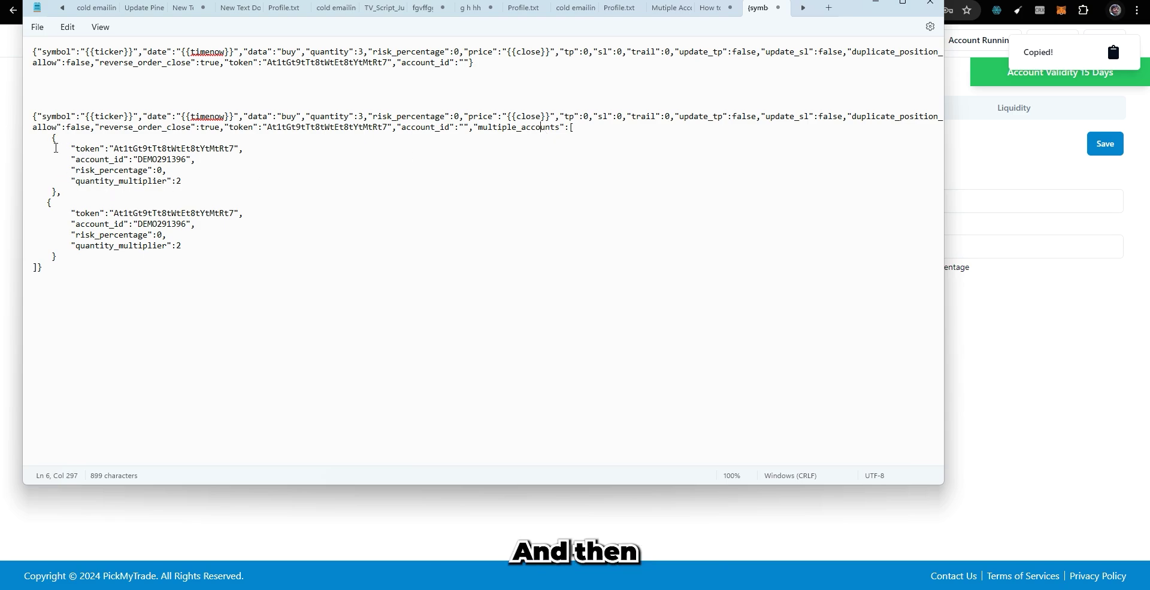
pyautogui.moveTo(48, 138); pyautogui.dragTo(60, 196)
pyautogui.hotkey('ctrl', 'c')
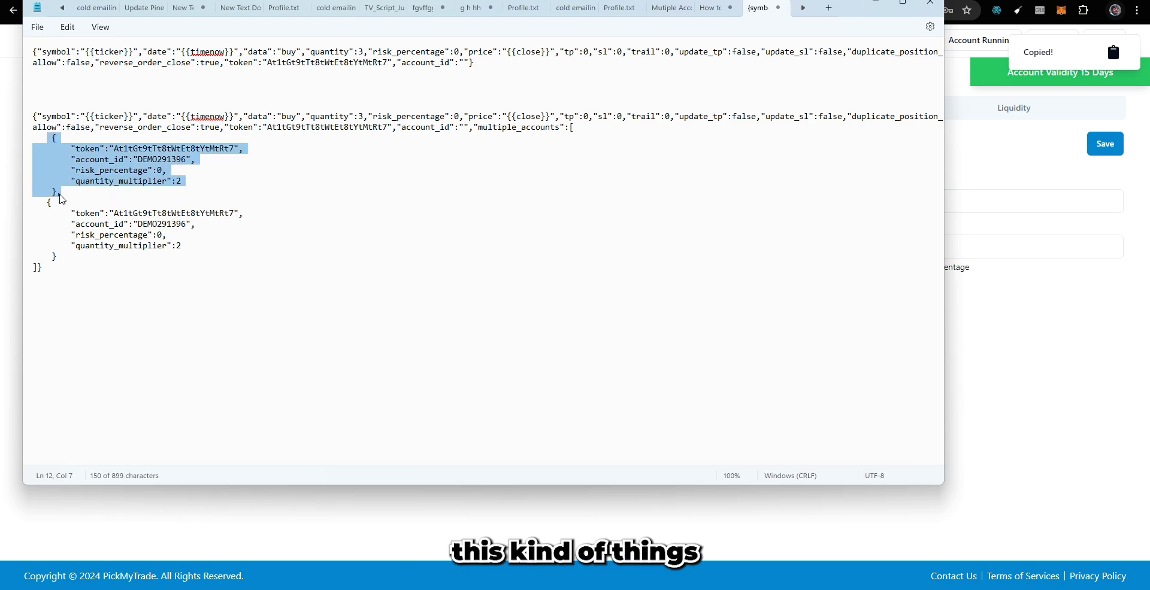
pyautogui.click(59, 257)
# - Paste the account object as a third entry and fix the separating commas
pyautogui.hotkey('ctrl', 'v')
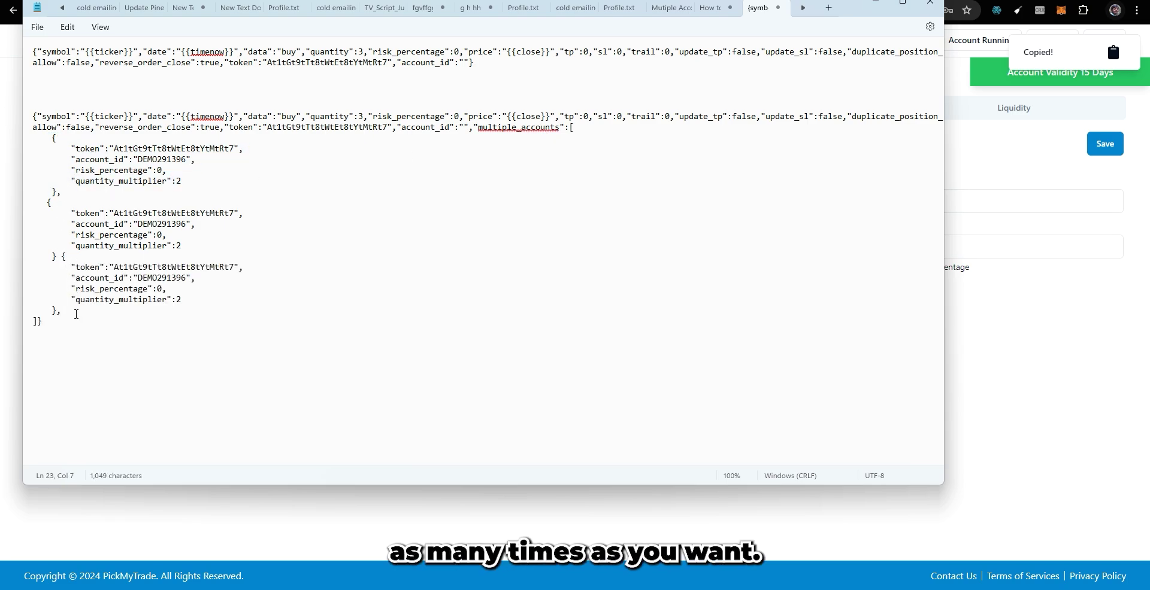
pyautogui.press('BackSpace')
pyautogui.click(62, 257)
pyautogui.write(',')
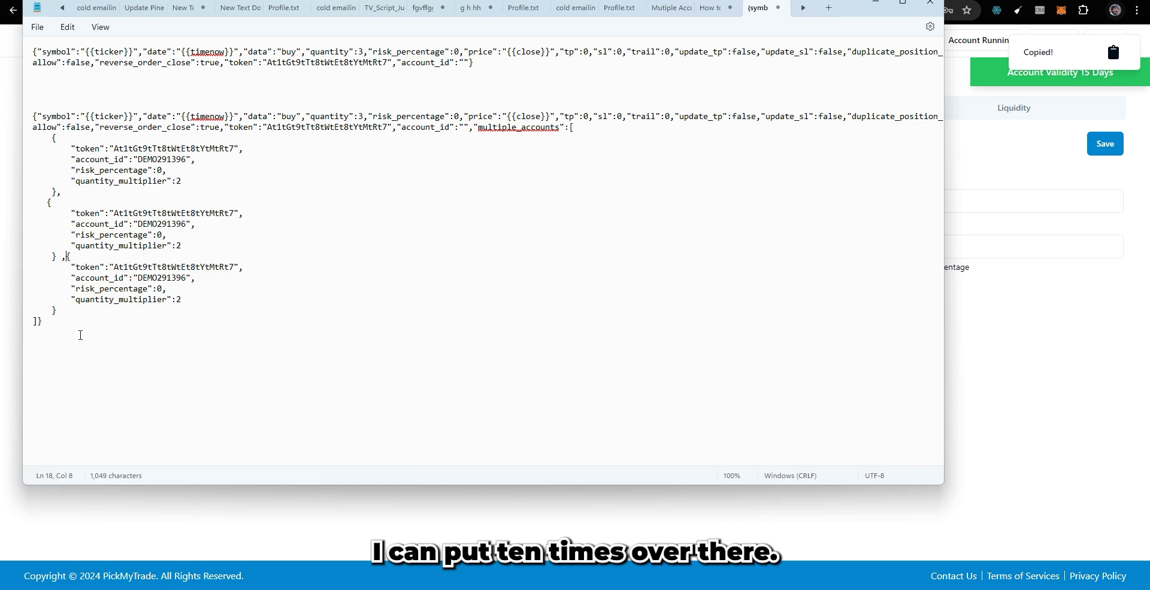
# - Select the first account's token and move Notepad aside to reveal PickMyTrade's token
pyautogui.moveTo(71, 149); pyautogui.dragTo(194, 189)
pyautogui.click(184, 181)
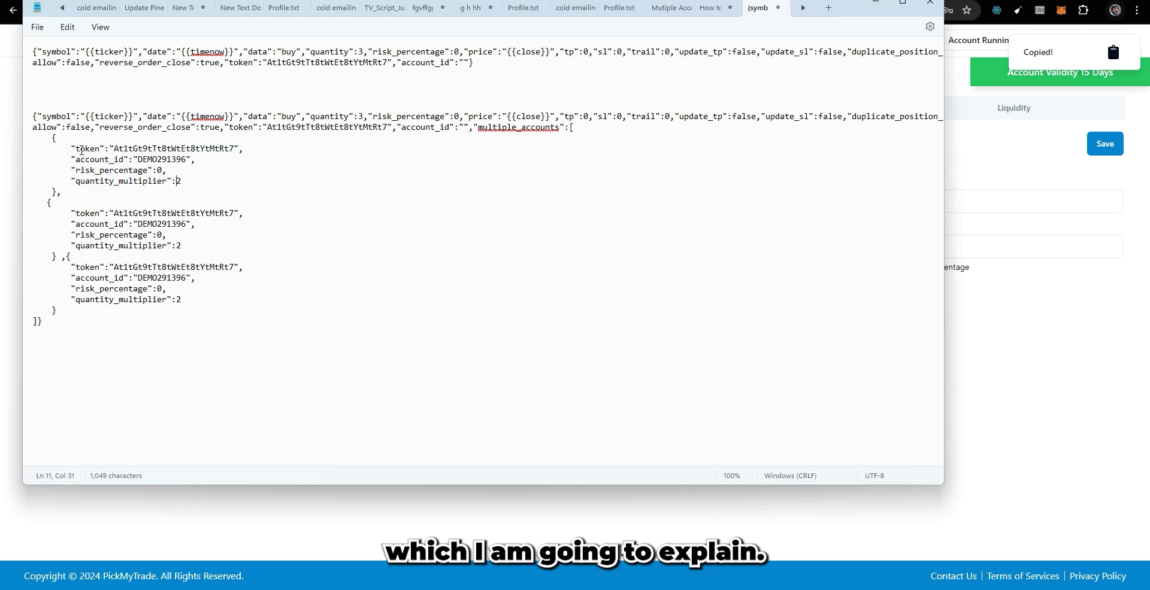
pyautogui.click(80, 150)
pyautogui.moveTo(110, 149); pyautogui.dragTo(235, 150)
pyautogui.moveTo(852, 12); pyautogui.dragTo(882, 150)
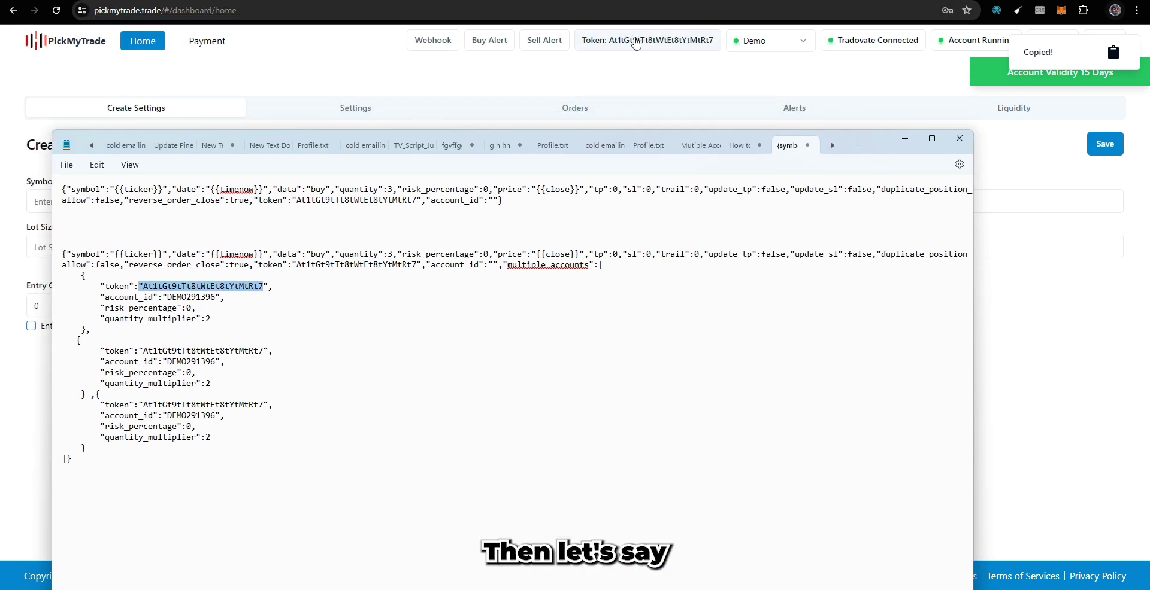
# - Paste another account object and change its account_id's last digit to 8
pyautogui.moveTo(167, 288); pyautogui.dragTo(186, 287)
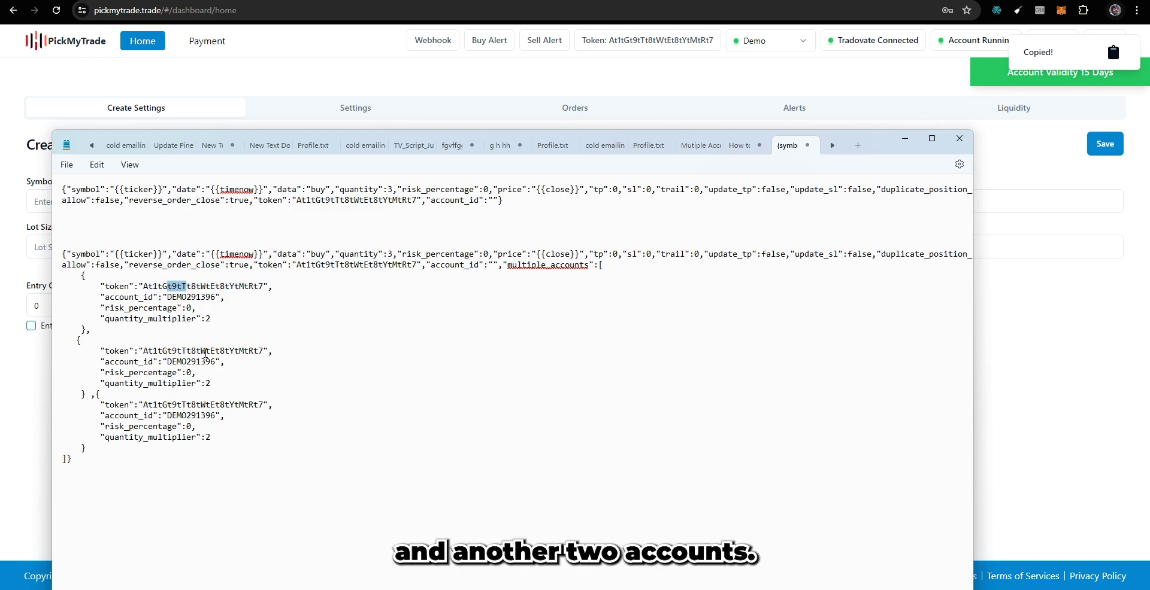
pyautogui.doubleClick(180, 287)
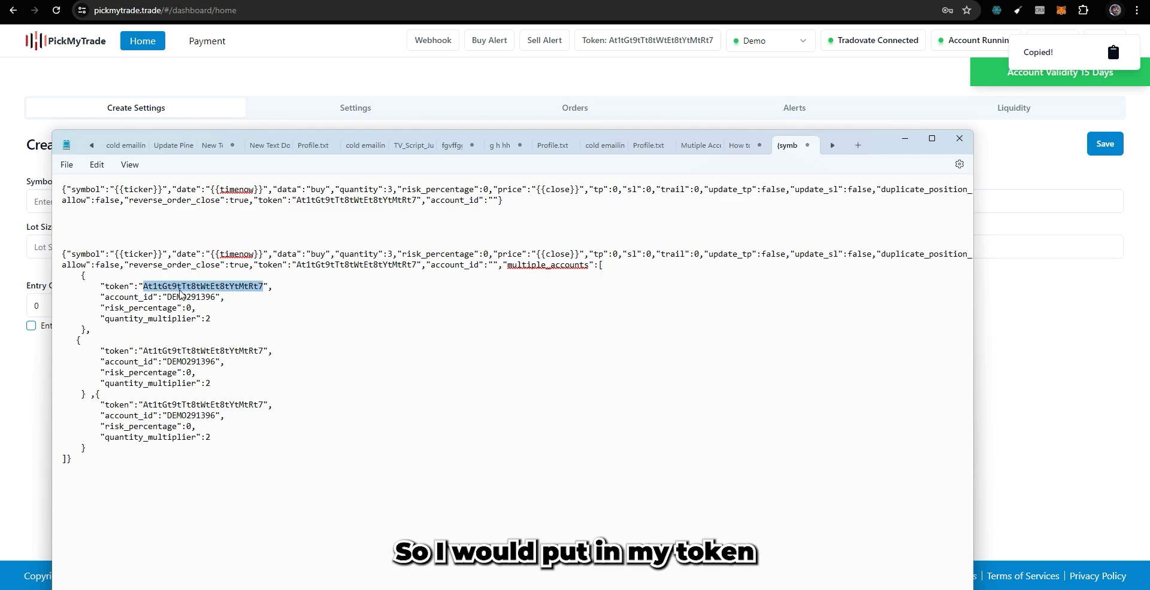
pyautogui.doubleClick(181, 298)
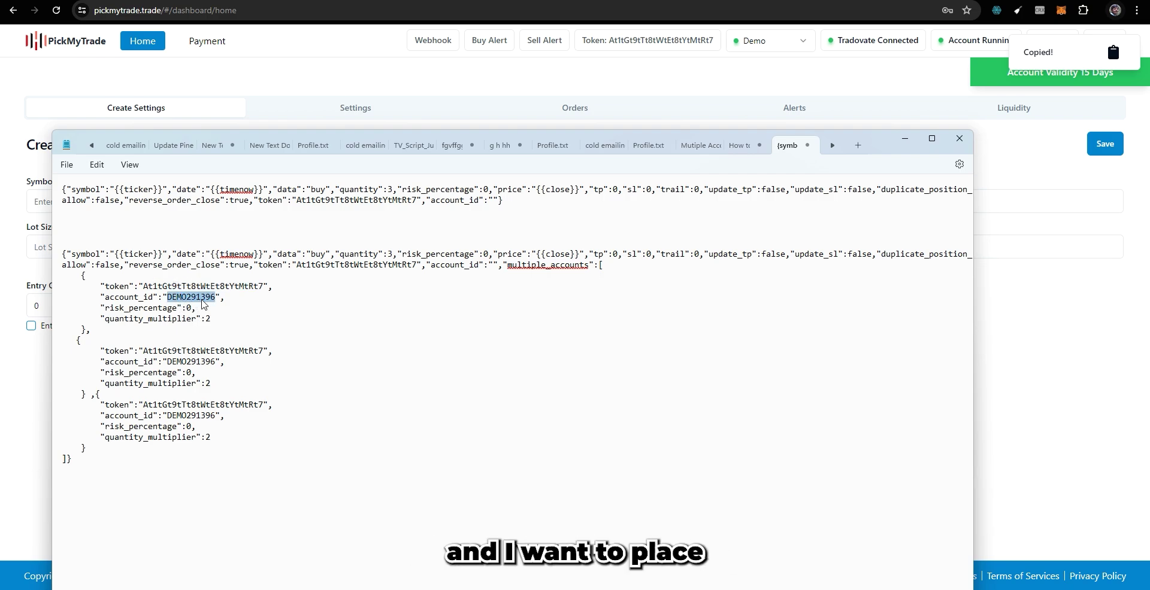
pyautogui.moveTo(94, 330); pyautogui.dragTo(80, 276)
pyautogui.click(100, 331)
pyautogui.hotkey('ctrl', 'v')
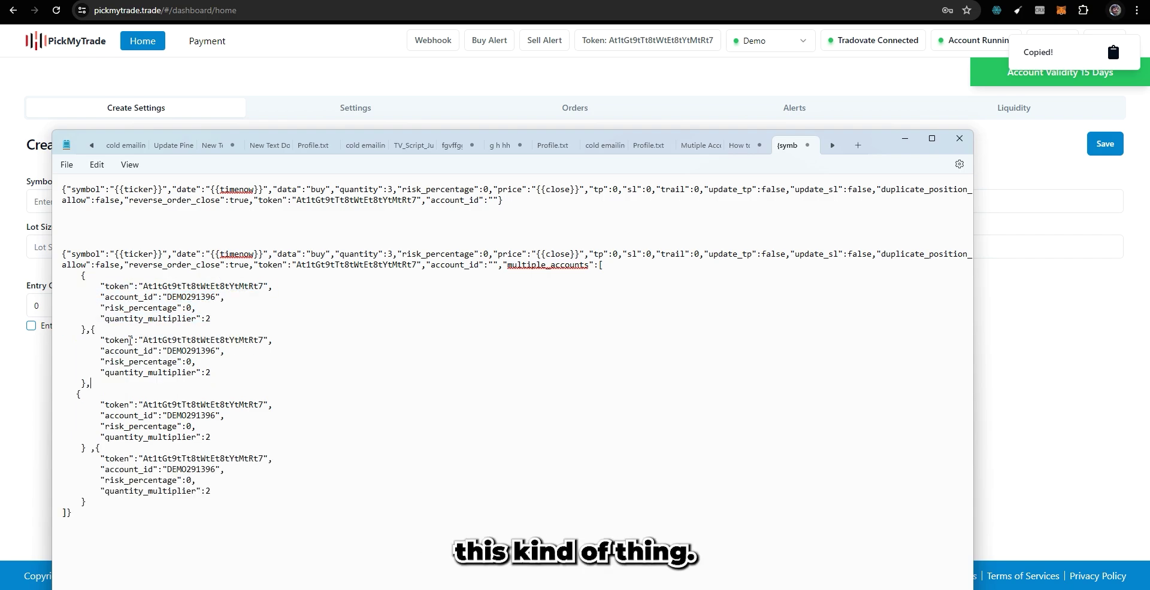
pyautogui.press('BackSpace')
pyautogui.write('8')
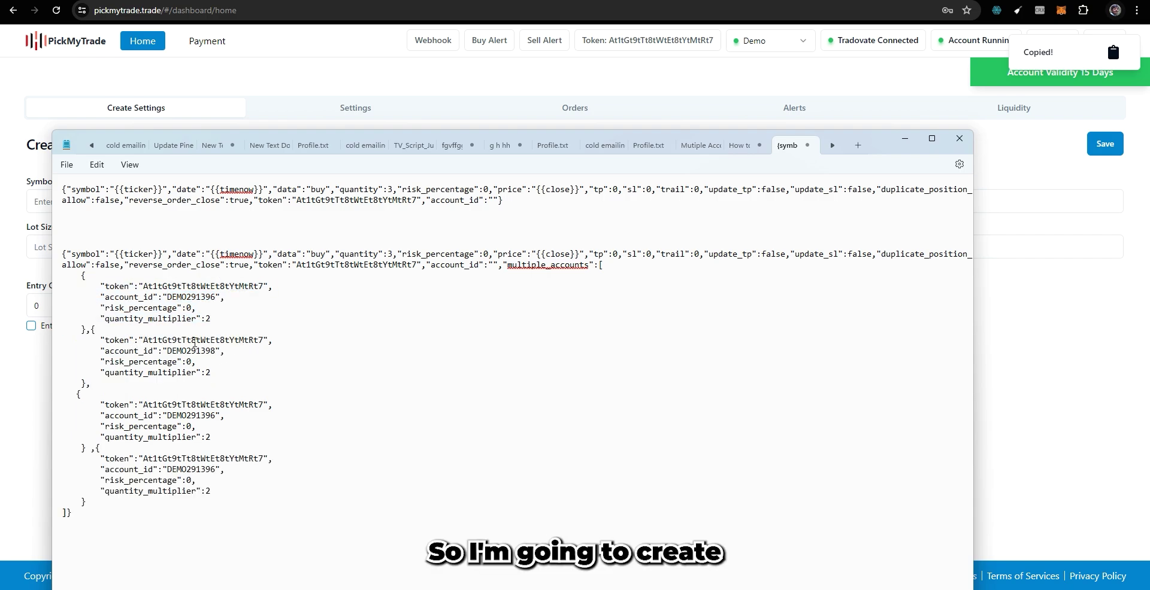
# - Change the last character of the third account's token to 8
pyautogui.moveTo(149, 286); pyautogui.dragTo(210, 367)
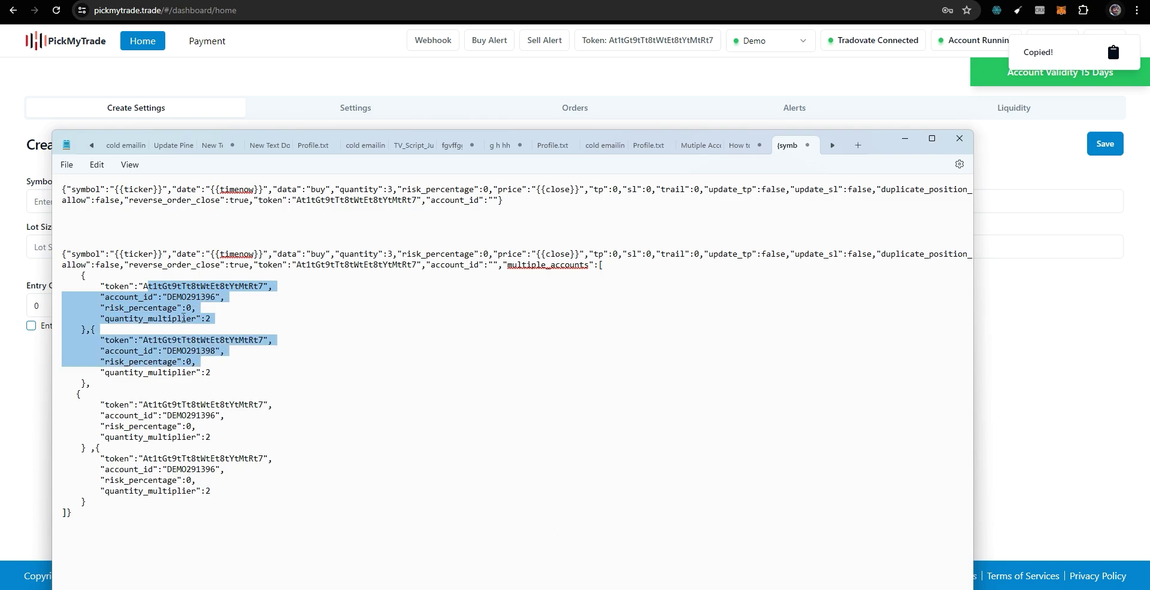
pyautogui.click(163, 291)
pyautogui.click(173, 289)
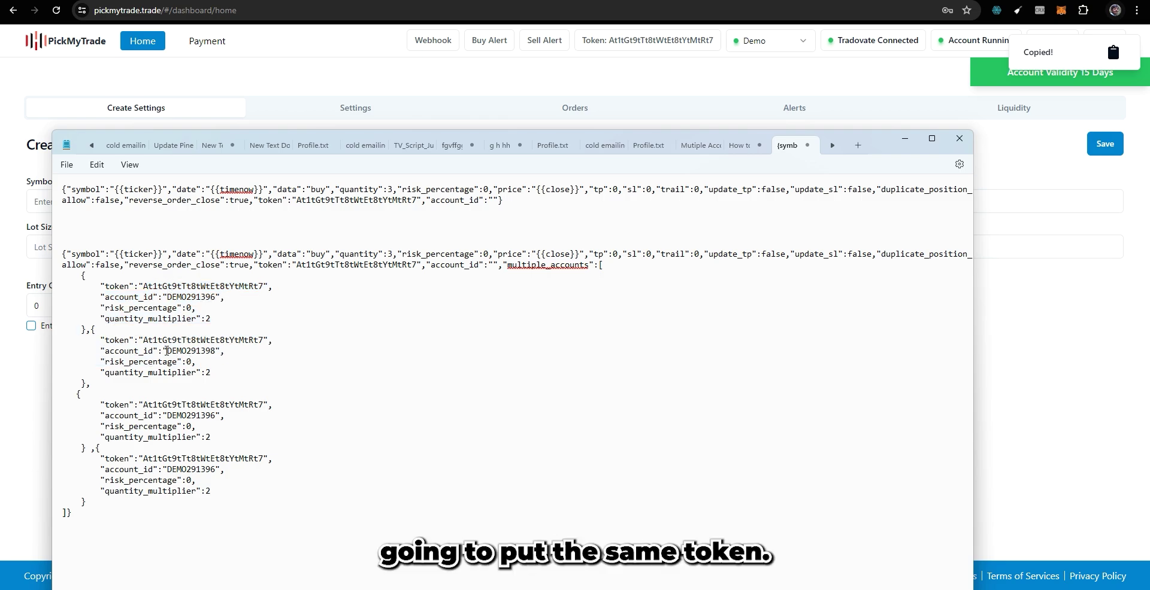
pyautogui.click(264, 407)
pyautogui.press('BackSpace')
pyautogui.write('8')
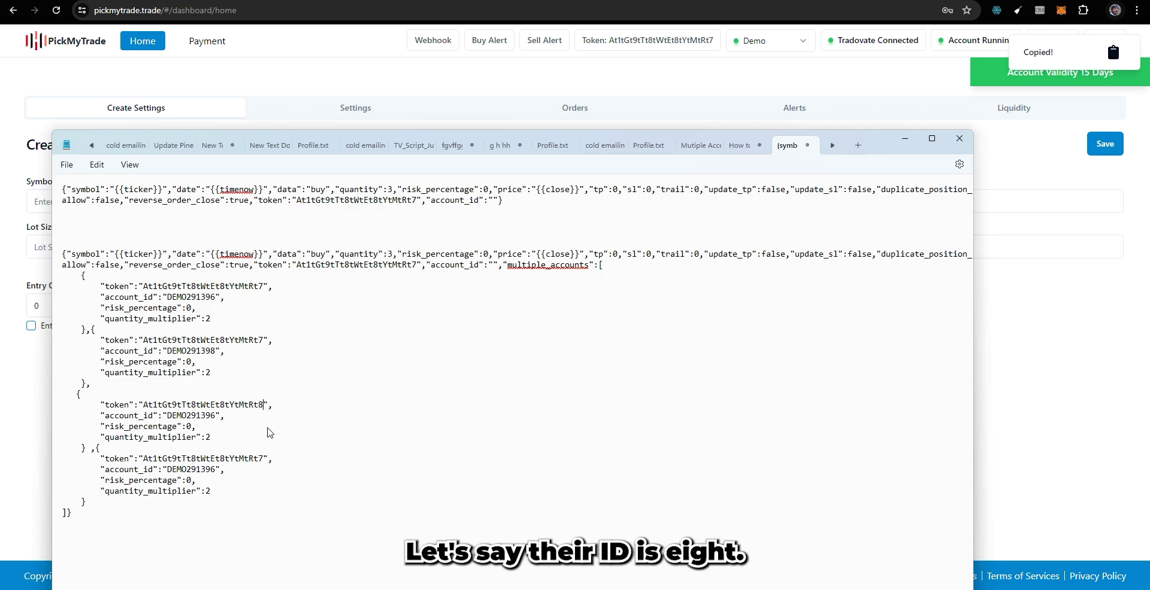
# - Change the fourth account's token ending to 8 so it matches the third
pyautogui.moveTo(264, 458); pyautogui.dragTo(259, 458)
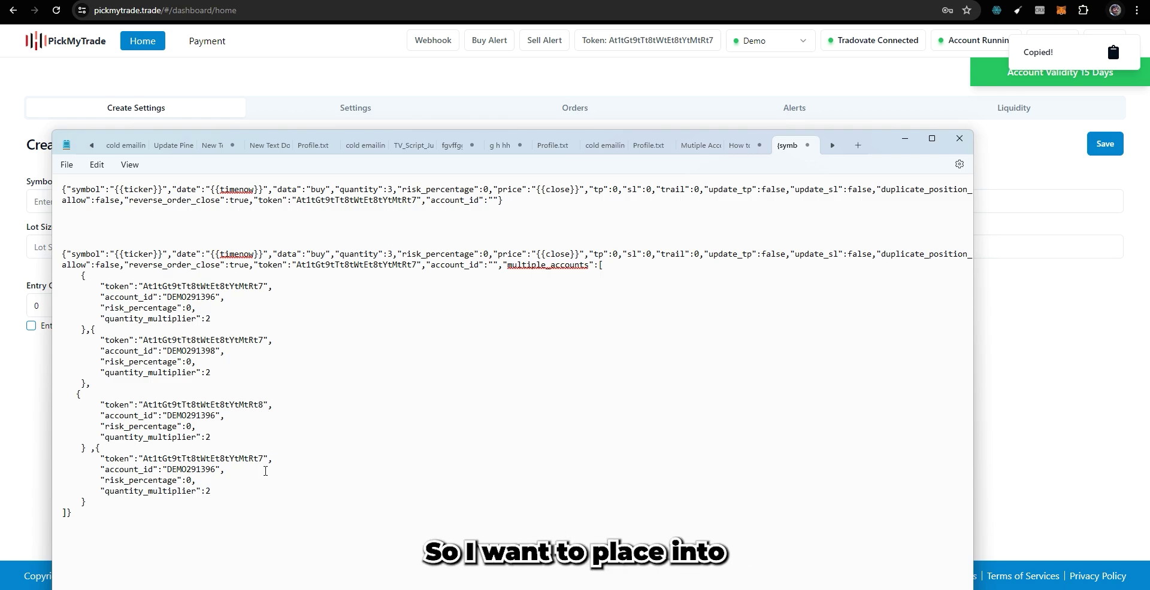
pyautogui.write('8')
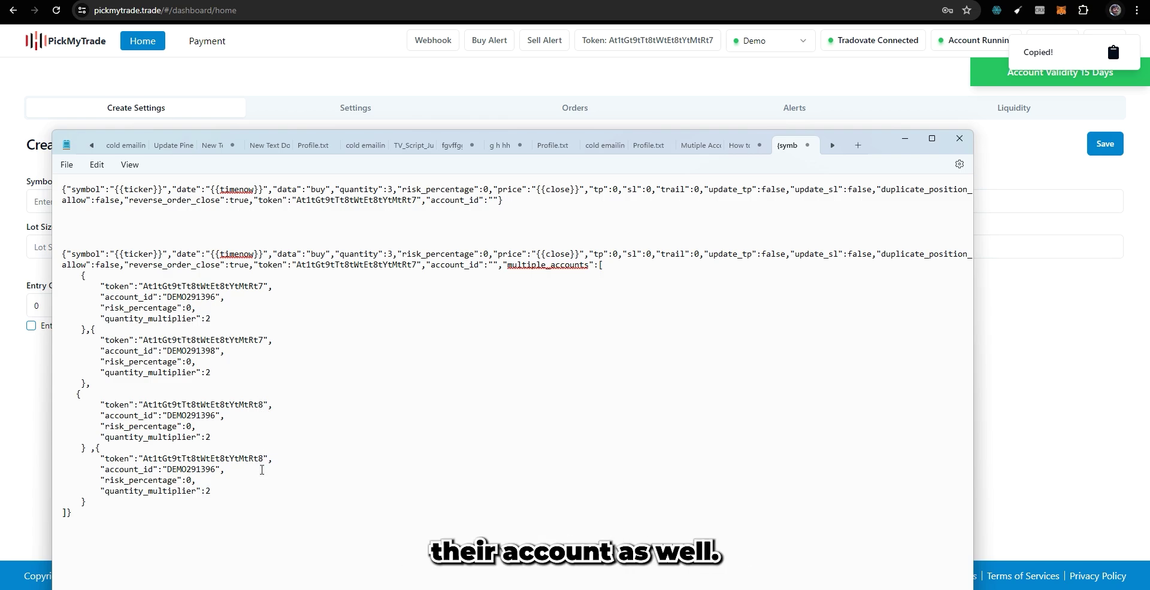
pyautogui.click(211, 415)
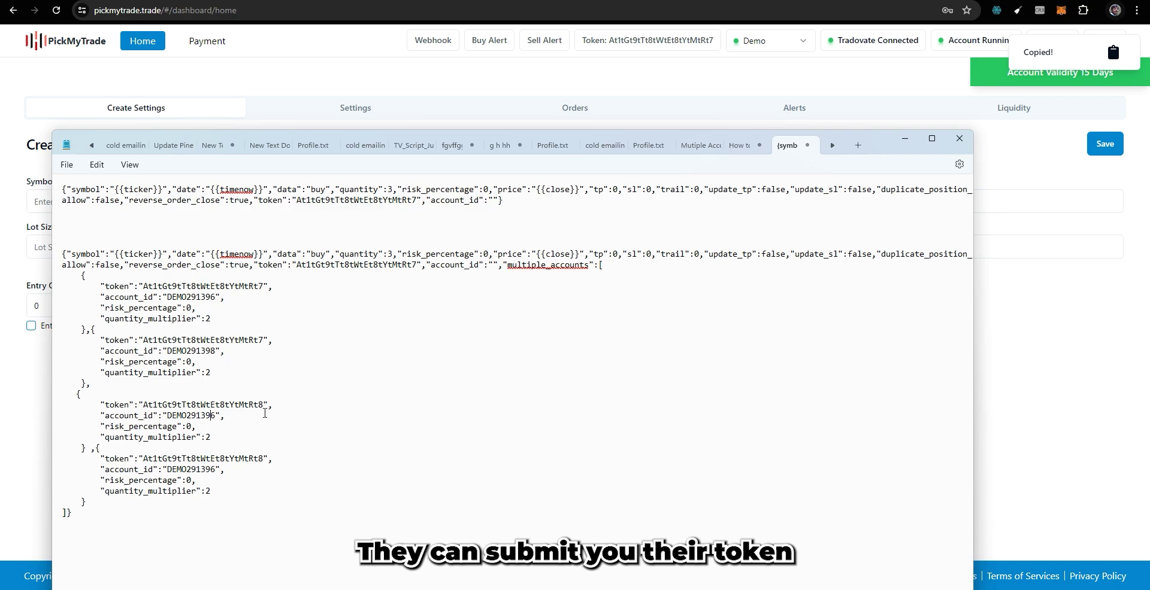
pyautogui.moveTo(264, 405); pyautogui.dragTo(215, 405)
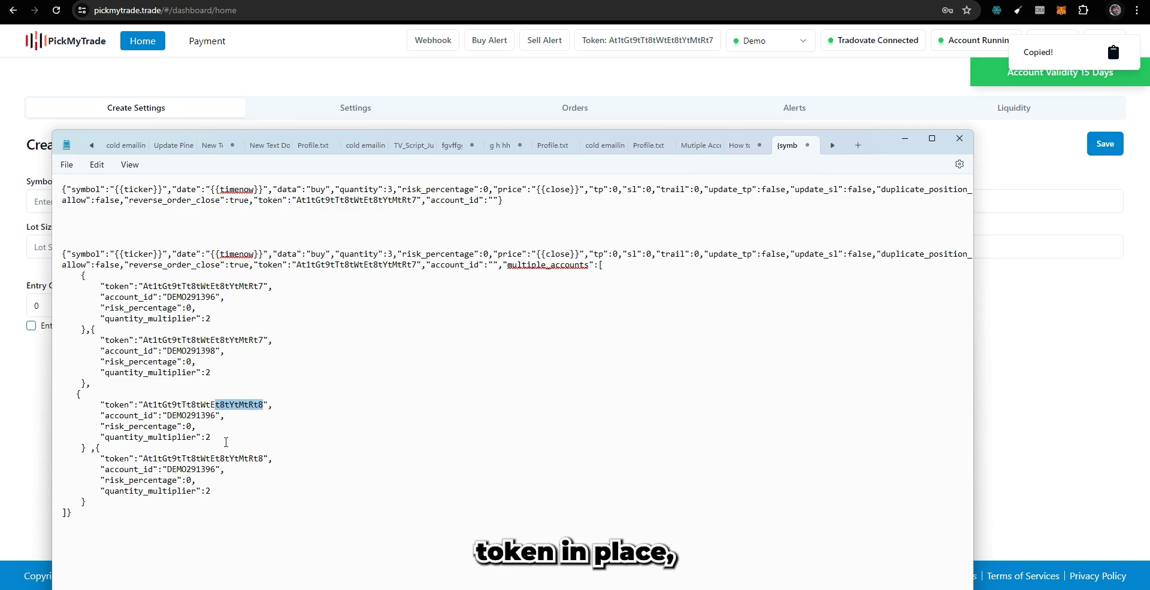
pyautogui.click(189, 418)
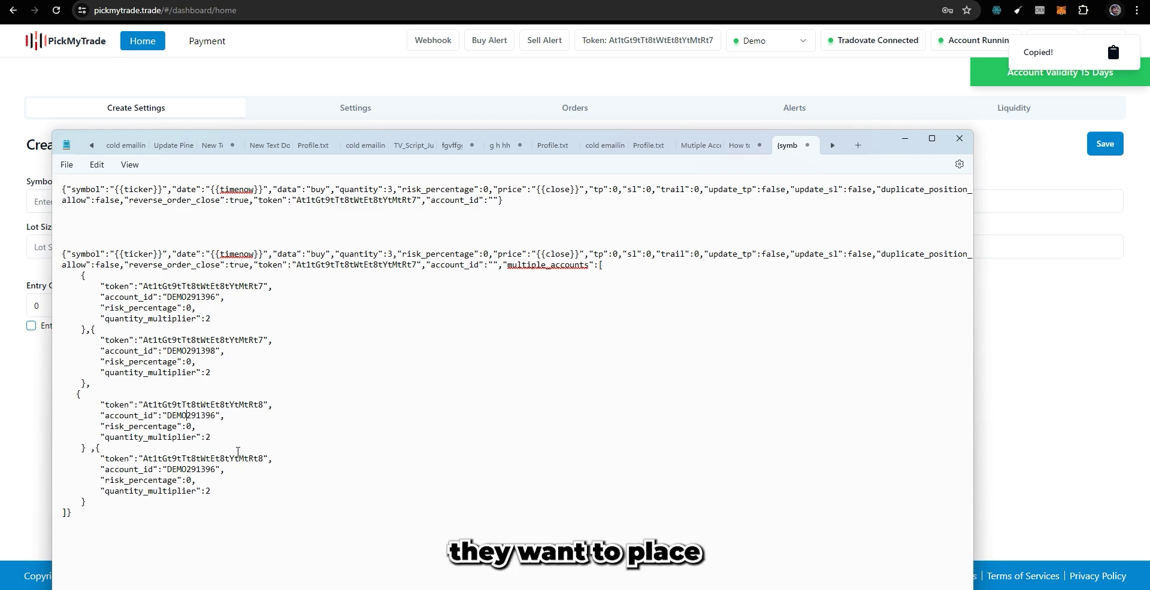
pyautogui.moveTo(220, 458); pyautogui.dragTo(243, 458)
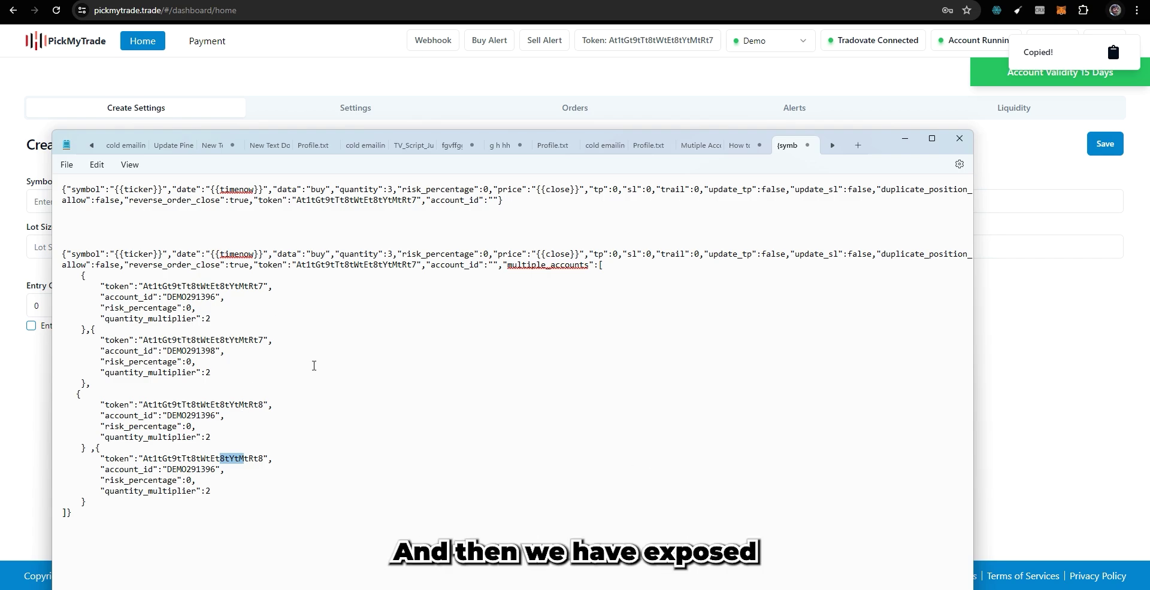
pyautogui.moveTo(100, 308); pyautogui.dragTo(186, 321)
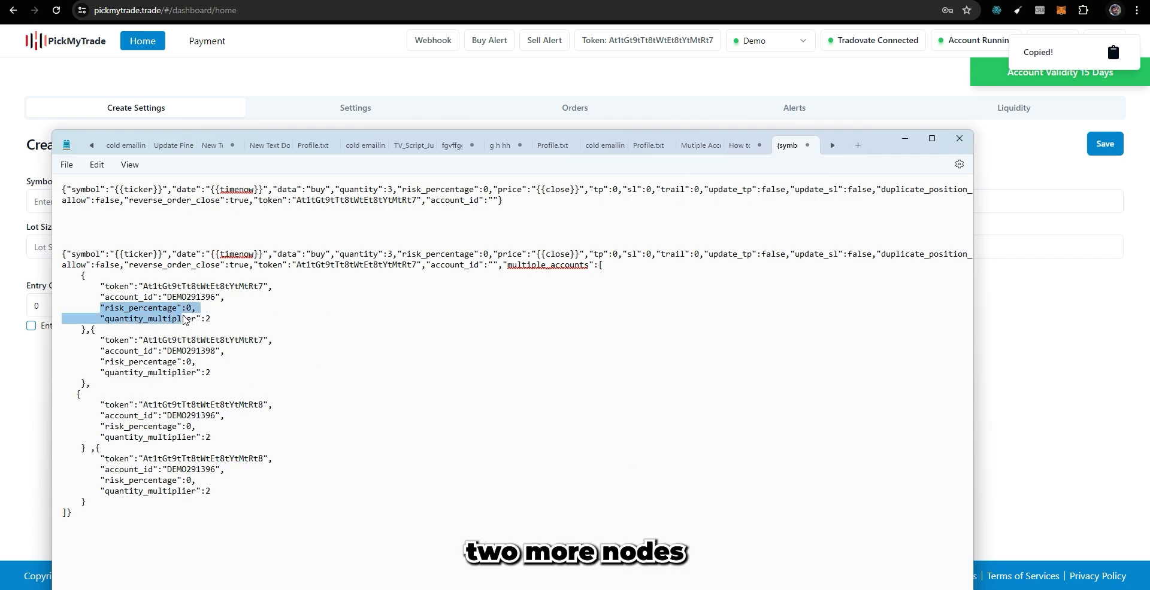
pyautogui.click(177, 318)
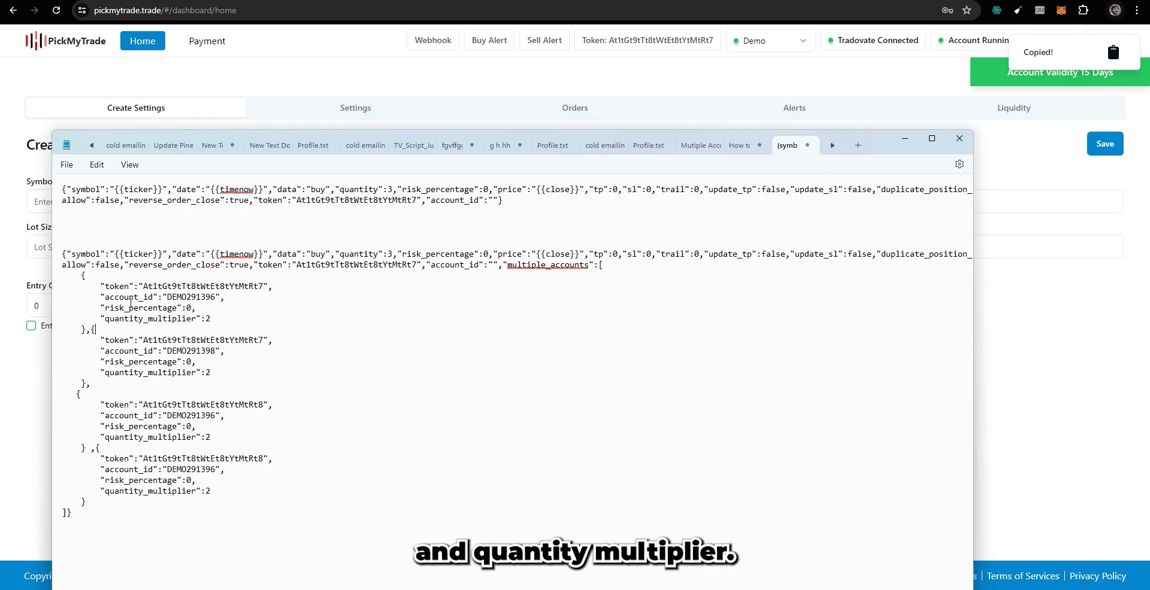
pyautogui.moveTo(401, 254); pyautogui.dragTo(474, 259)
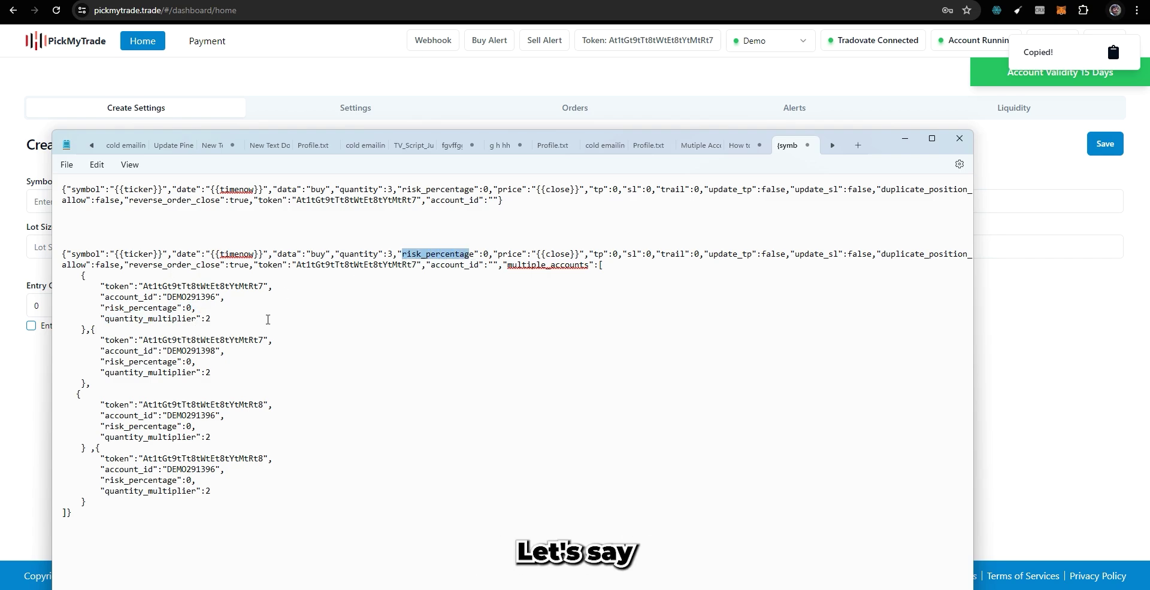
pyautogui.click(133, 309)
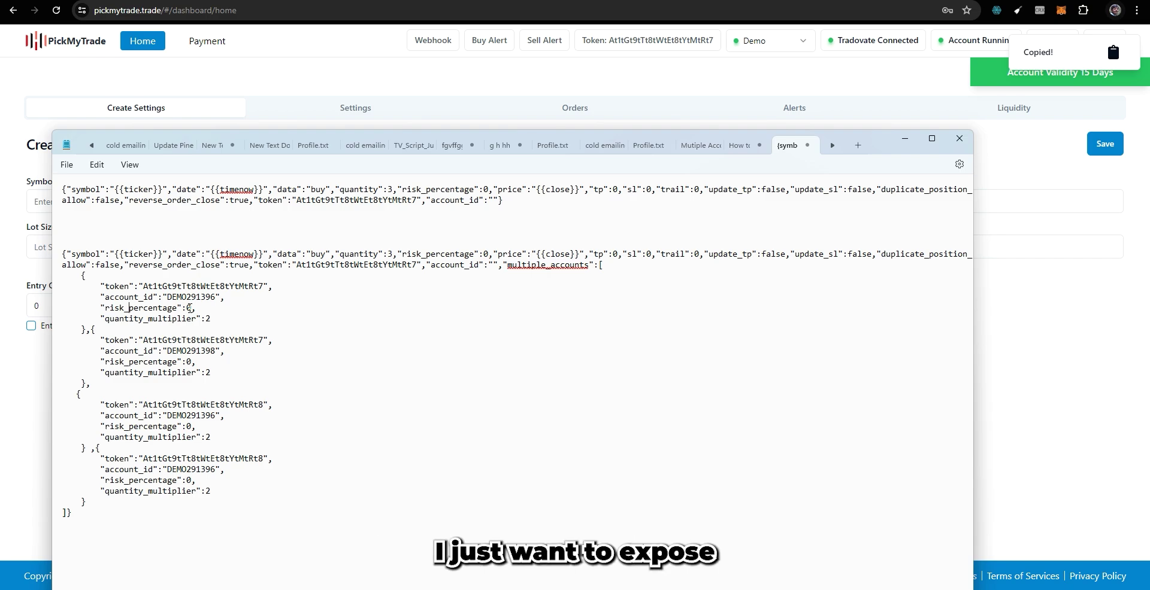
# - Set risk_percentage to 10 in the first account entry and 5 in the second
pyautogui.doubleClick(187, 308)
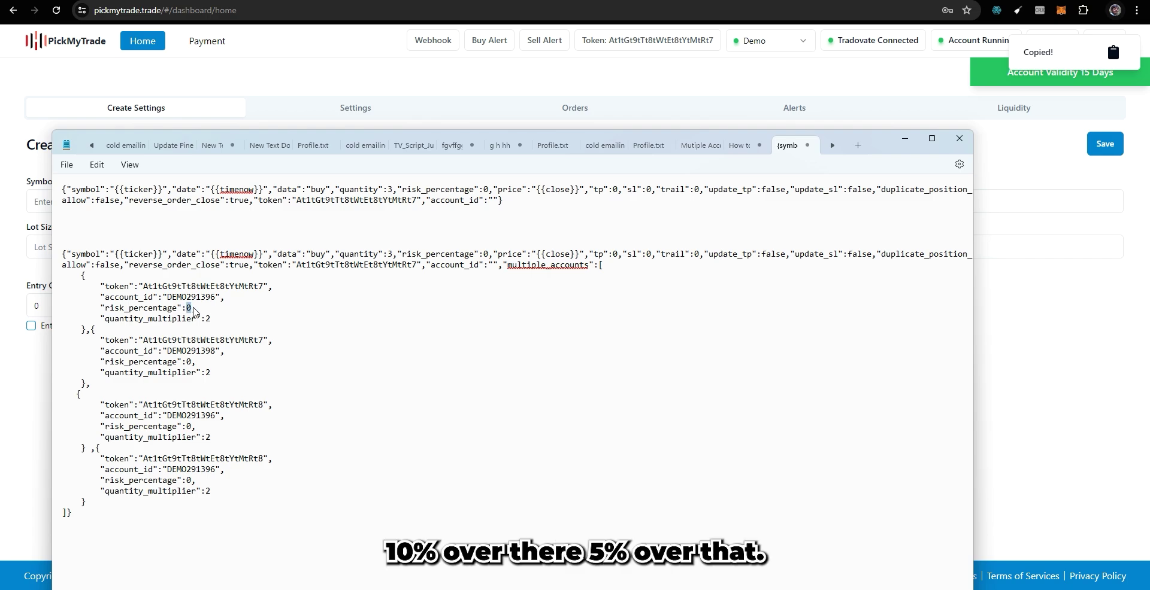
pyautogui.write('10')
pyautogui.doubleClick(189, 363)
pyautogui.write('5')
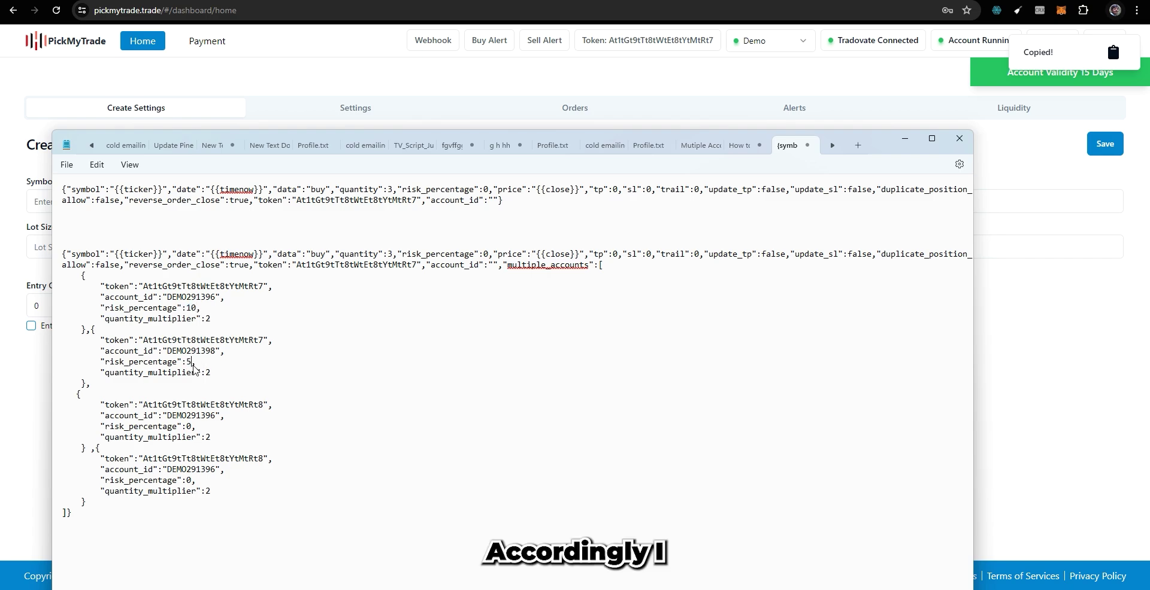
pyautogui.moveTo(203, 309); pyautogui.dragTo(113, 310)
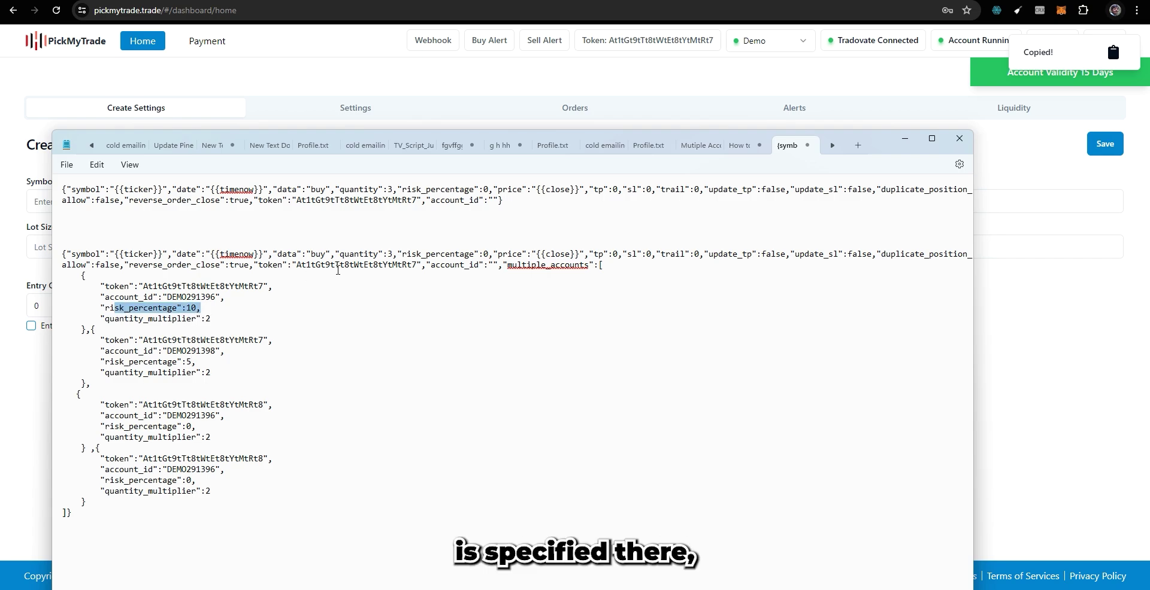
pyautogui.moveTo(489, 254); pyautogui.dragTo(401, 255)
pyautogui.click(185, 318)
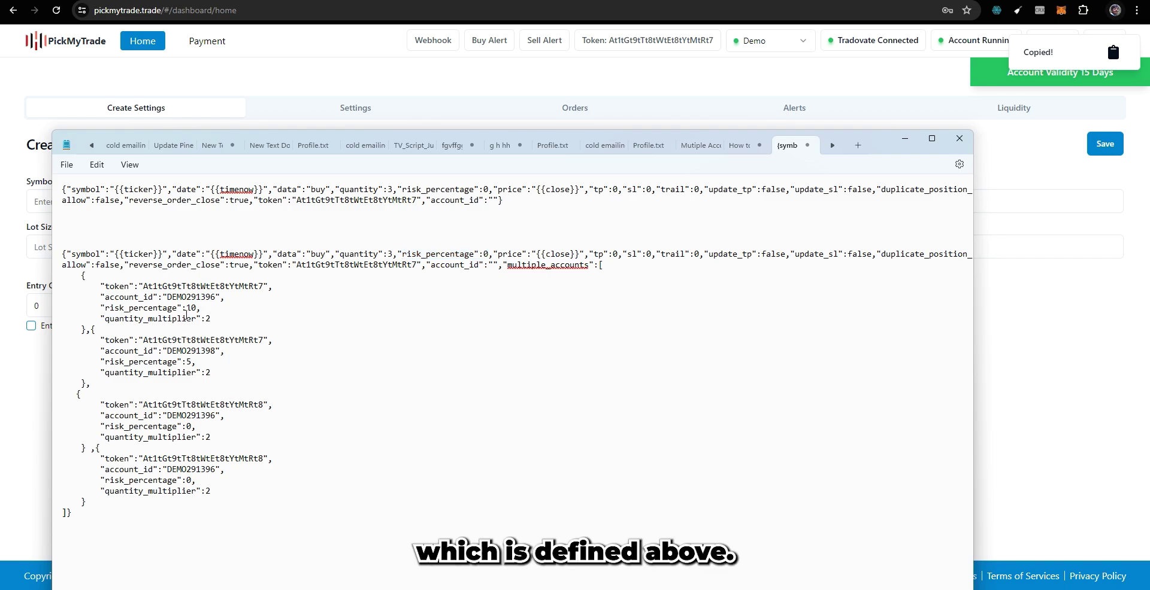
pyautogui.doubleClick(191, 308)
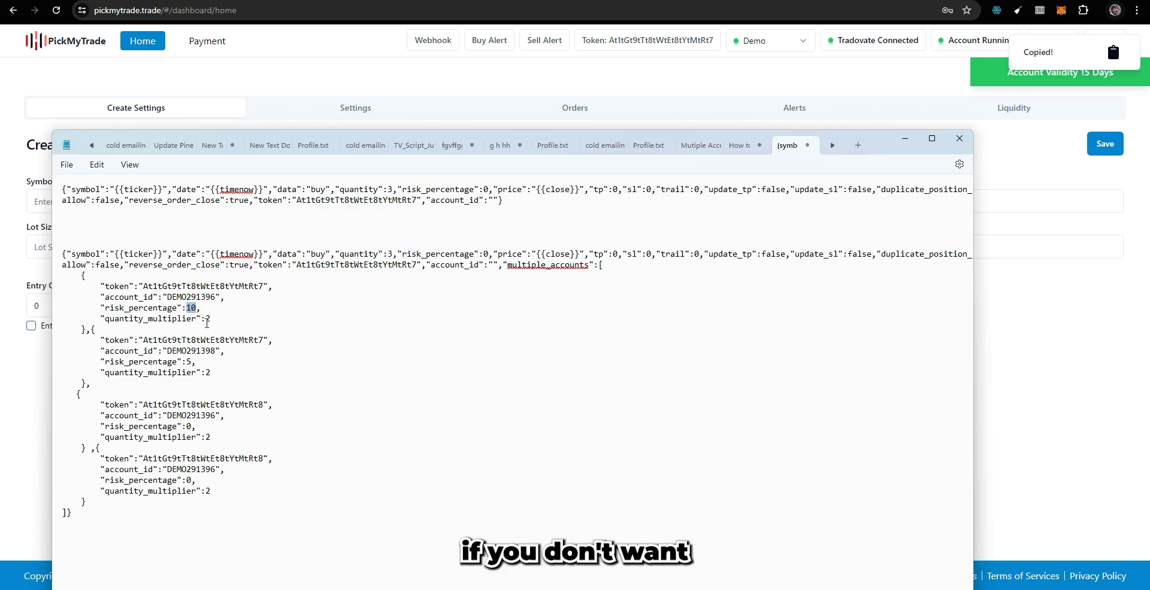
# - Change the first account's quantity_multiplier from 2 to .5, leaving the others at 2
pyautogui.doubleClick(389, 254)
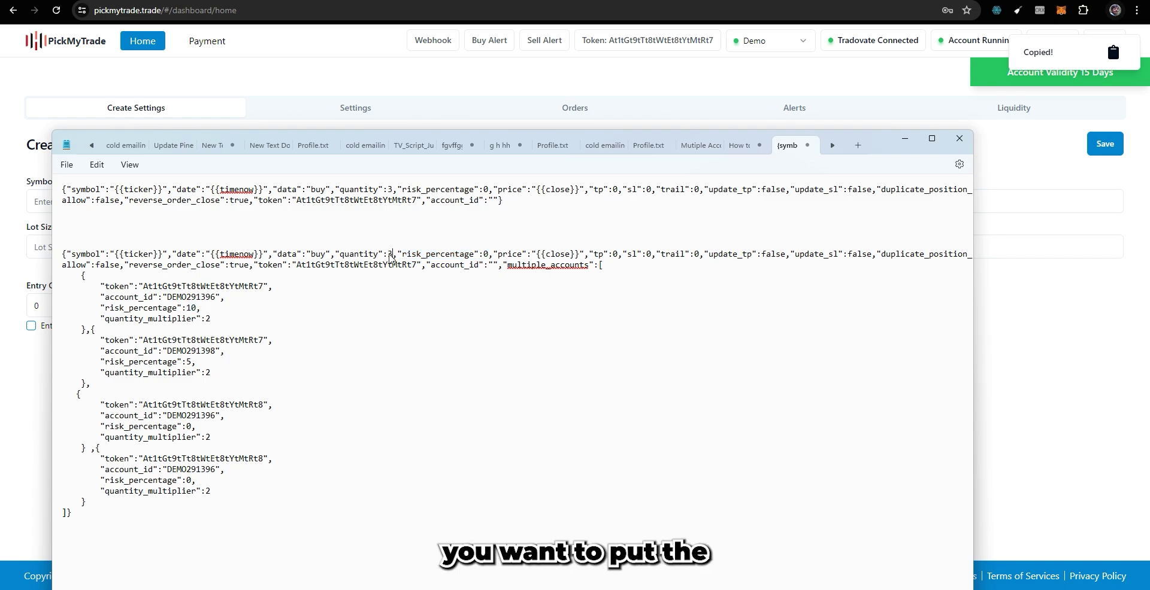
pyautogui.click(213, 319)
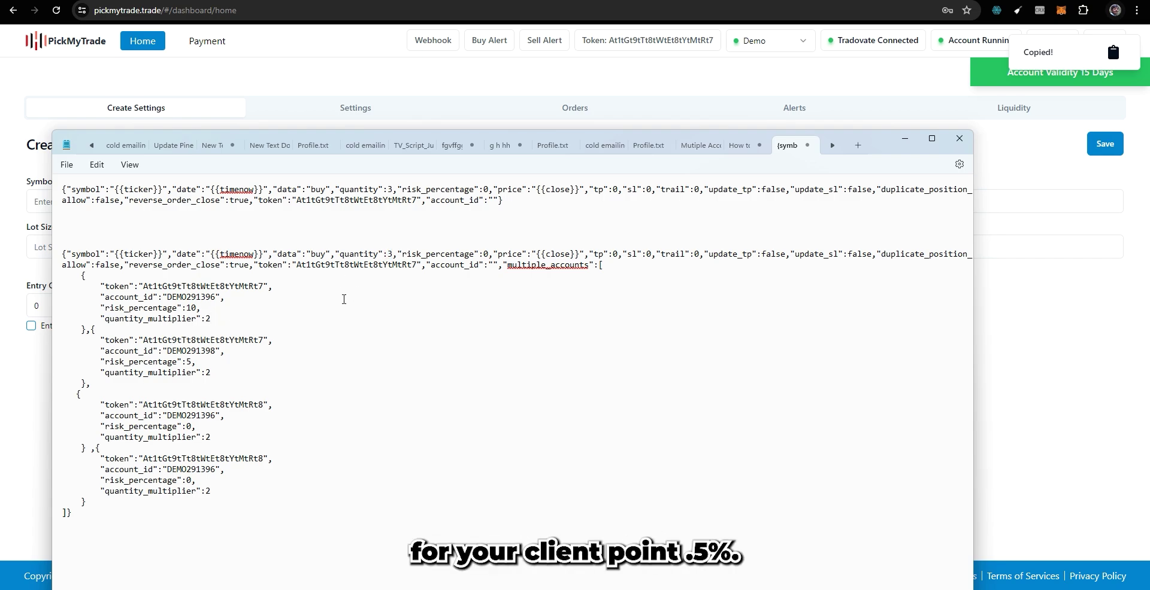
pyautogui.press('BackSpace')
pyautogui.write('3')
pyautogui.press('BackSpace')
pyautogui.write('.5')
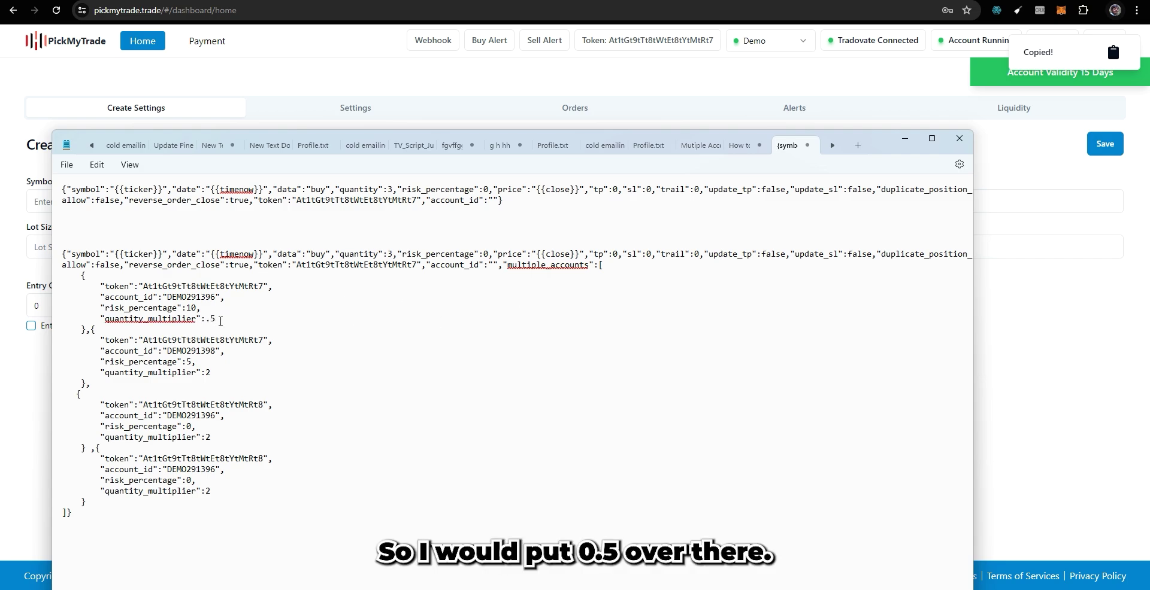
pyautogui.moveTo(220, 322); pyautogui.dragTo(128, 297)
pyautogui.click(394, 257)
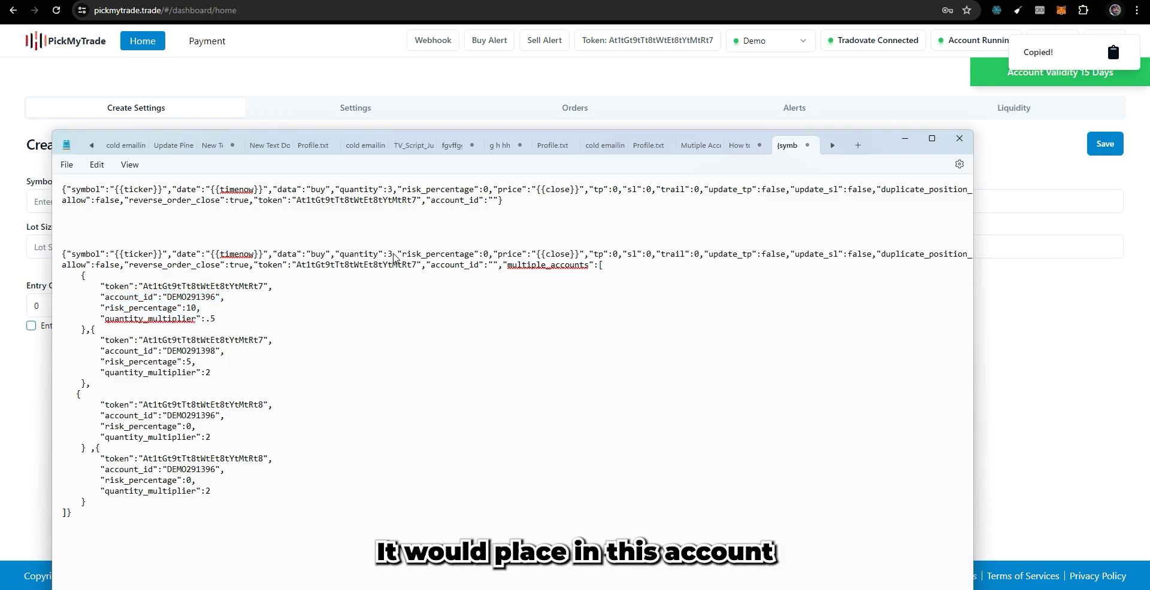
pyautogui.doubleClick(393, 255)
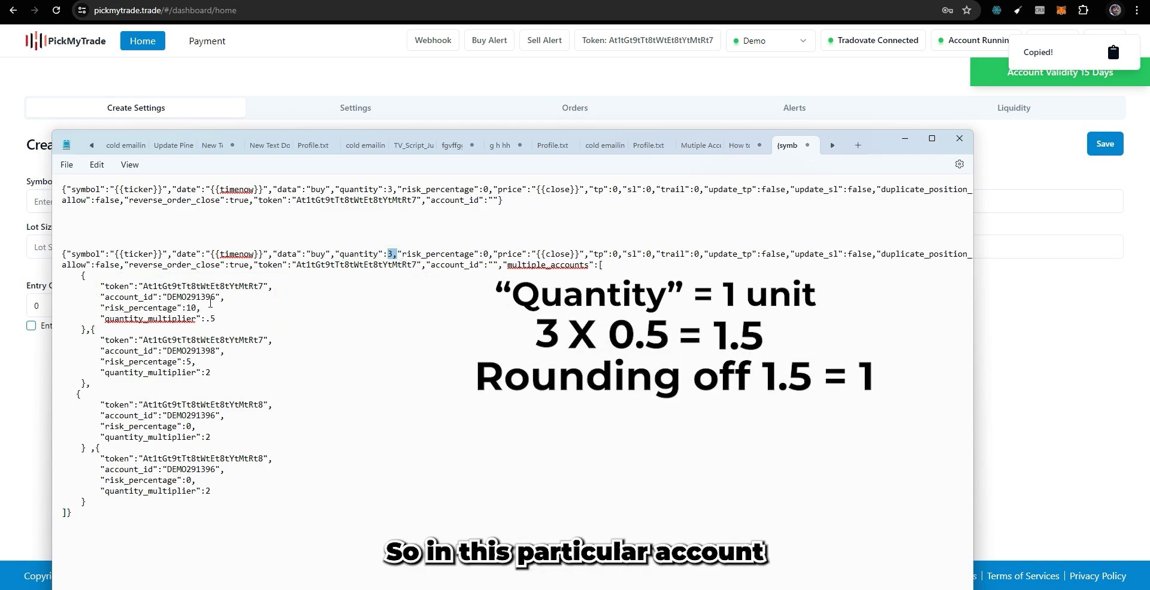
pyautogui.moveTo(205, 297); pyautogui.dragTo(177, 297)
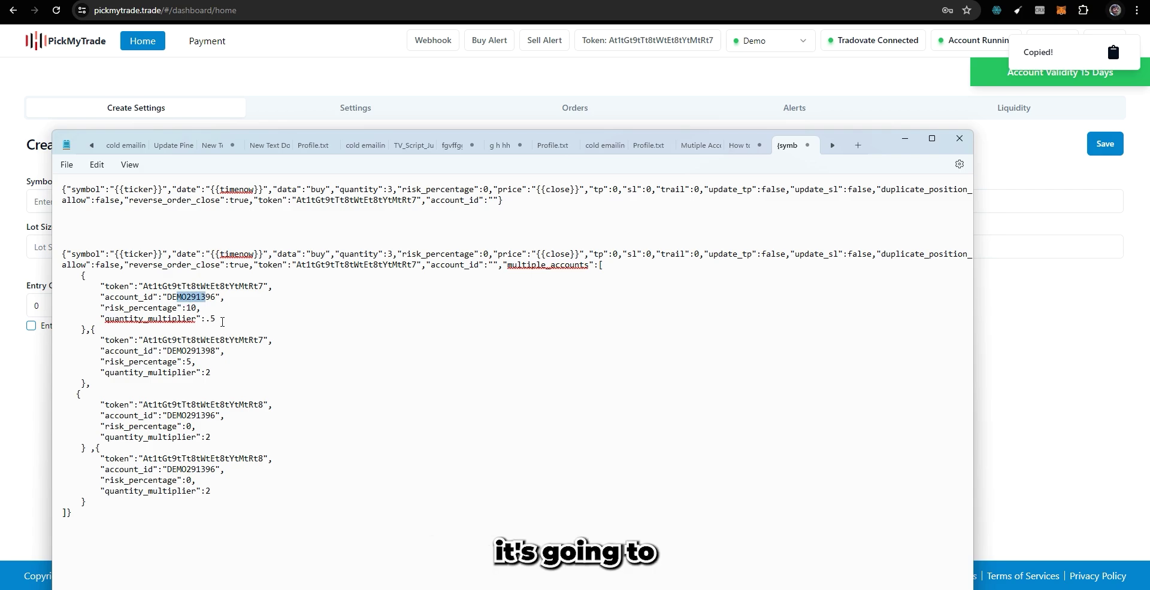
pyautogui.click(369, 315)
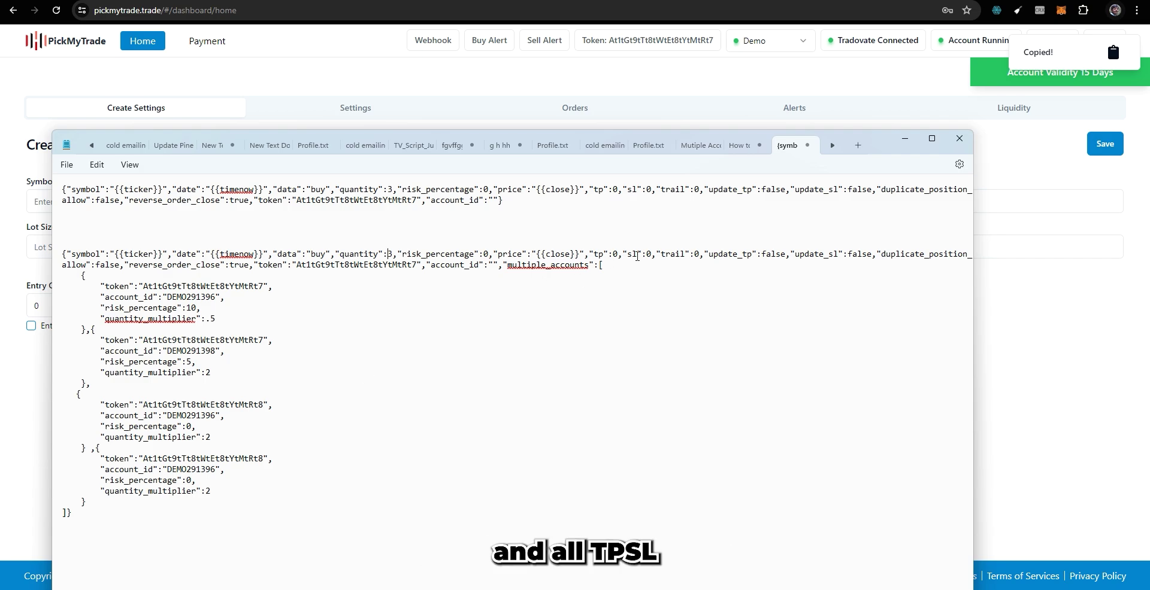
pyautogui.moveTo(636, 254); pyautogui.dragTo(766, 254)
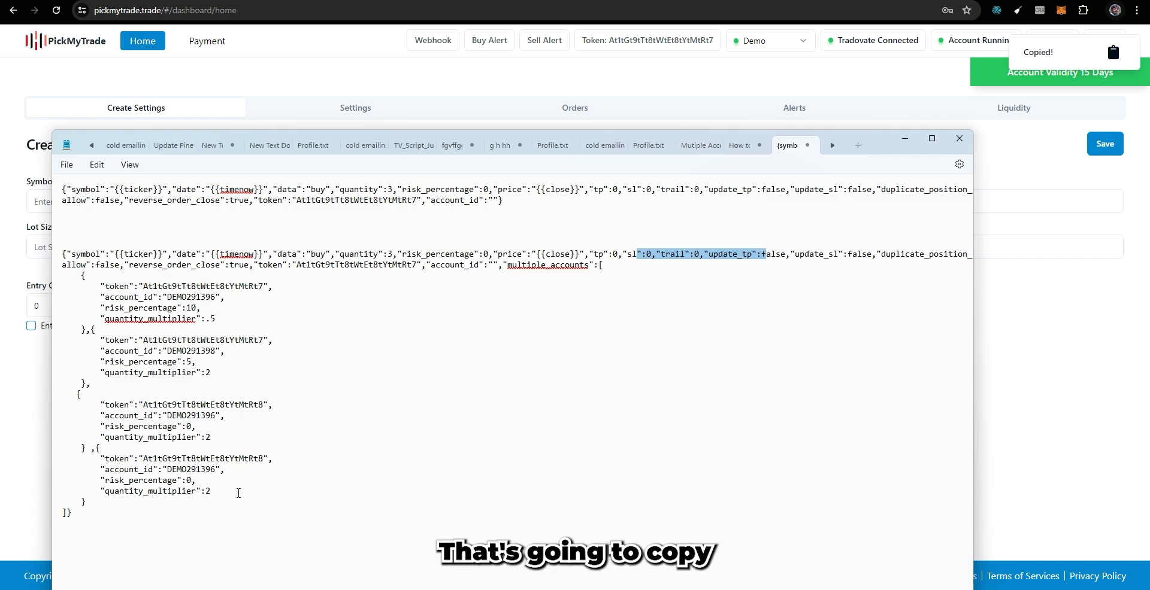
pyautogui.moveTo(238, 493); pyautogui.dragTo(238, 362)
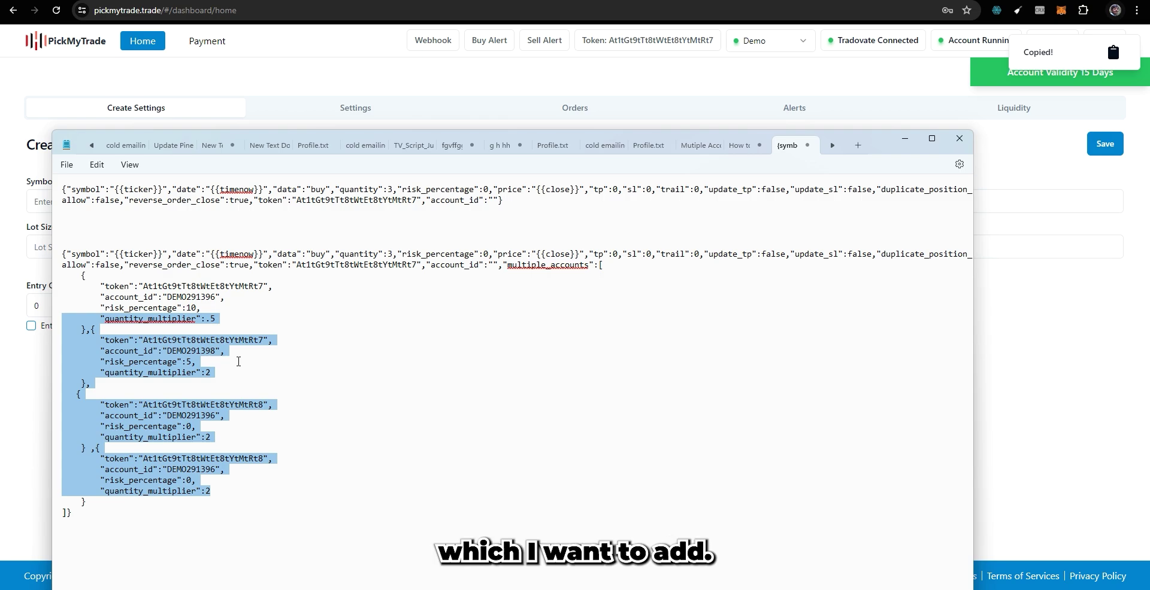
pyautogui.moveTo(528, 265); pyautogui.dragTo(554, 266)
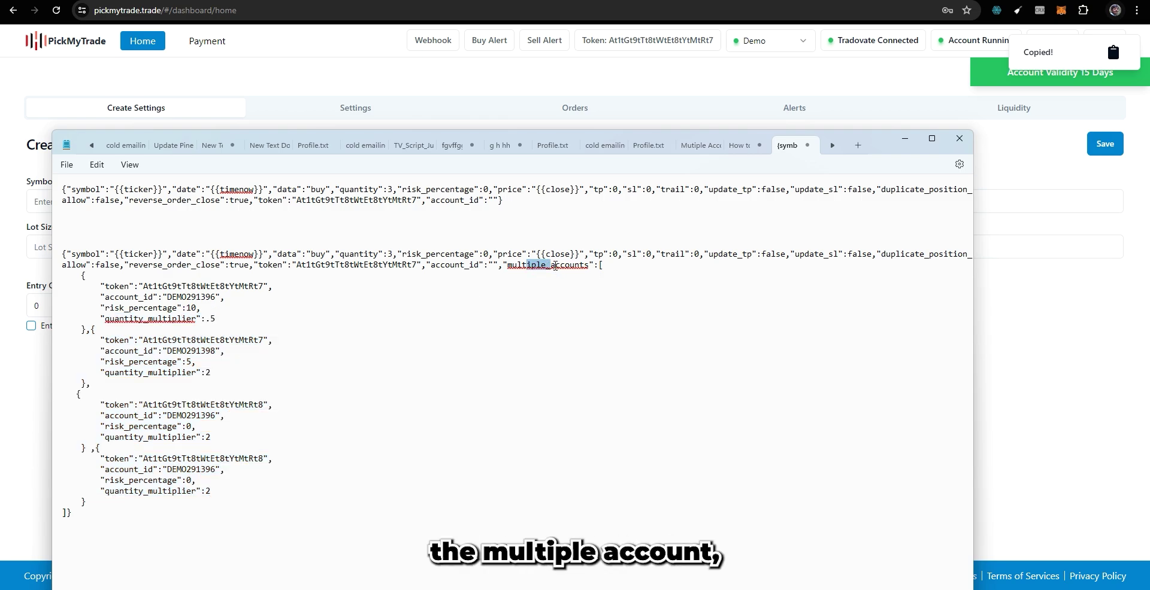
pyautogui.moveTo(316, 265); pyautogui.dragTo(340, 266)
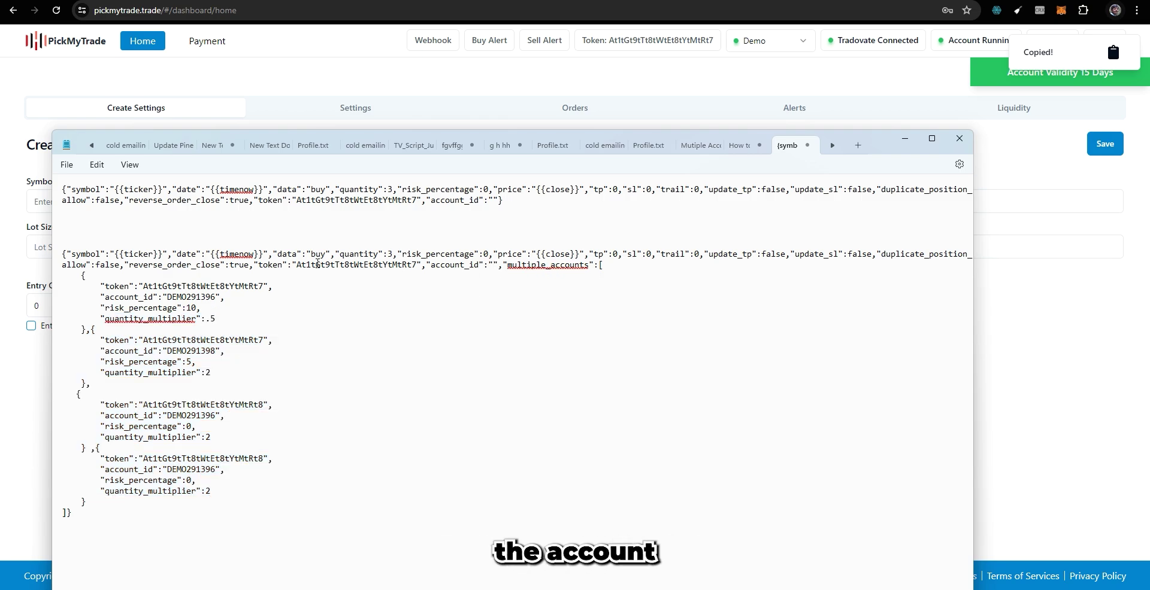
# - Delete the top-level token value so it reads "token":""
pyautogui.click(521, 267)
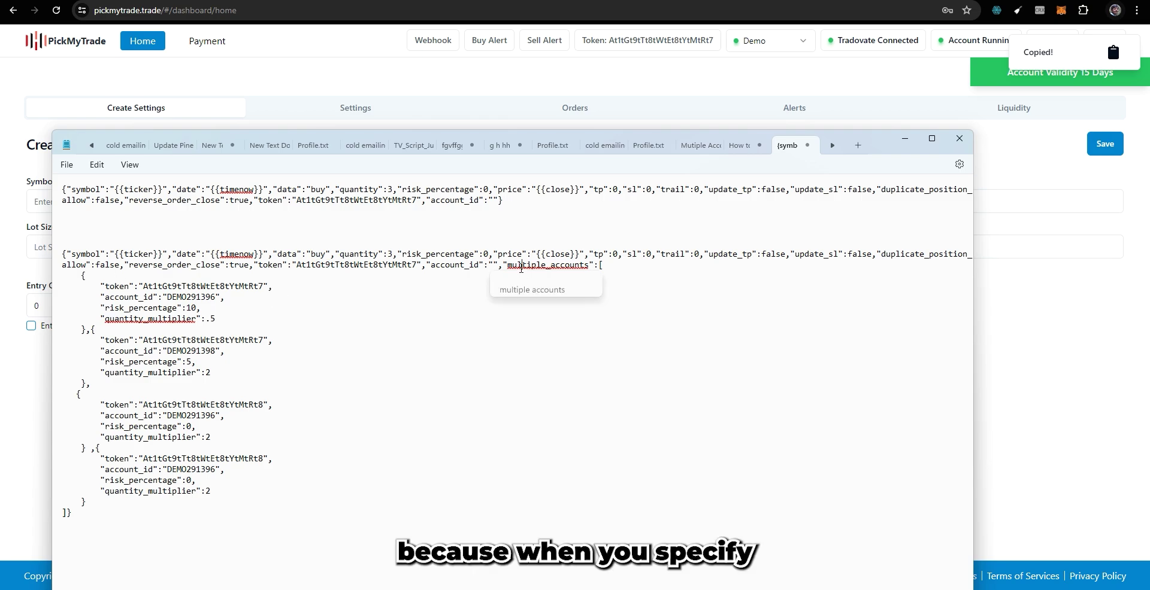
pyautogui.click(153, 278)
pyautogui.moveTo(152, 286); pyautogui.dragTo(167, 352)
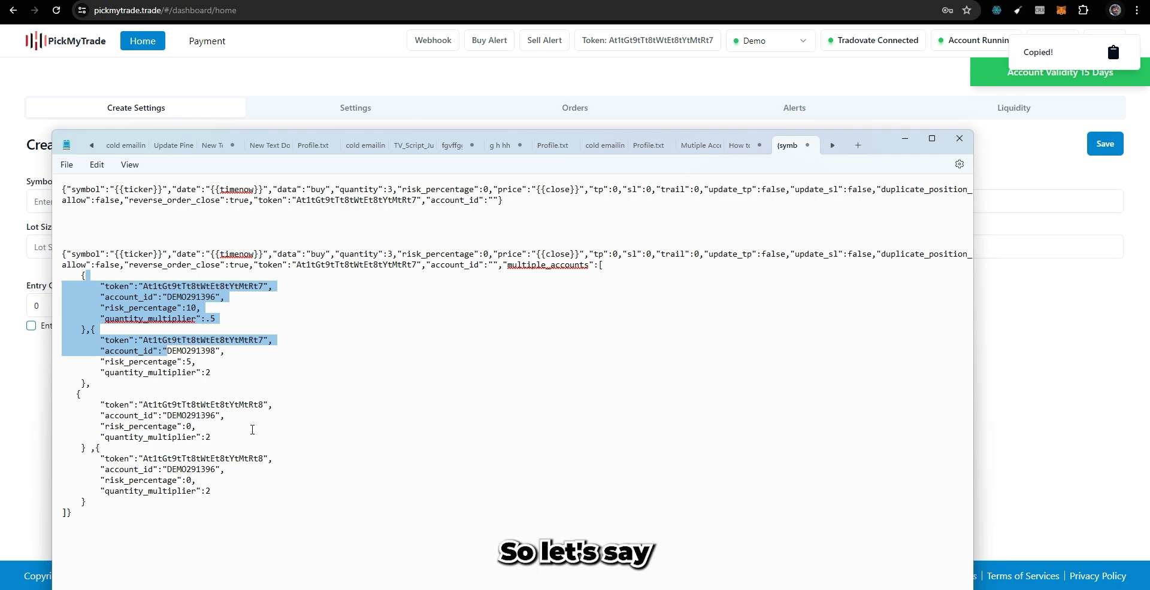
pyautogui.doubleClick(360, 264)
pyautogui.press('BackSpace')
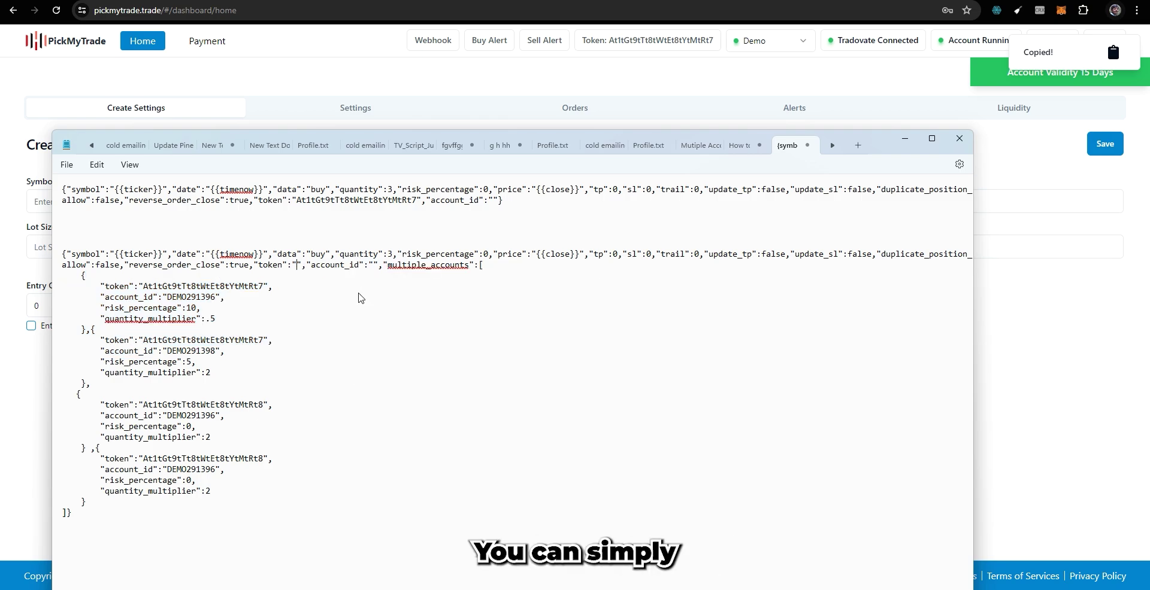